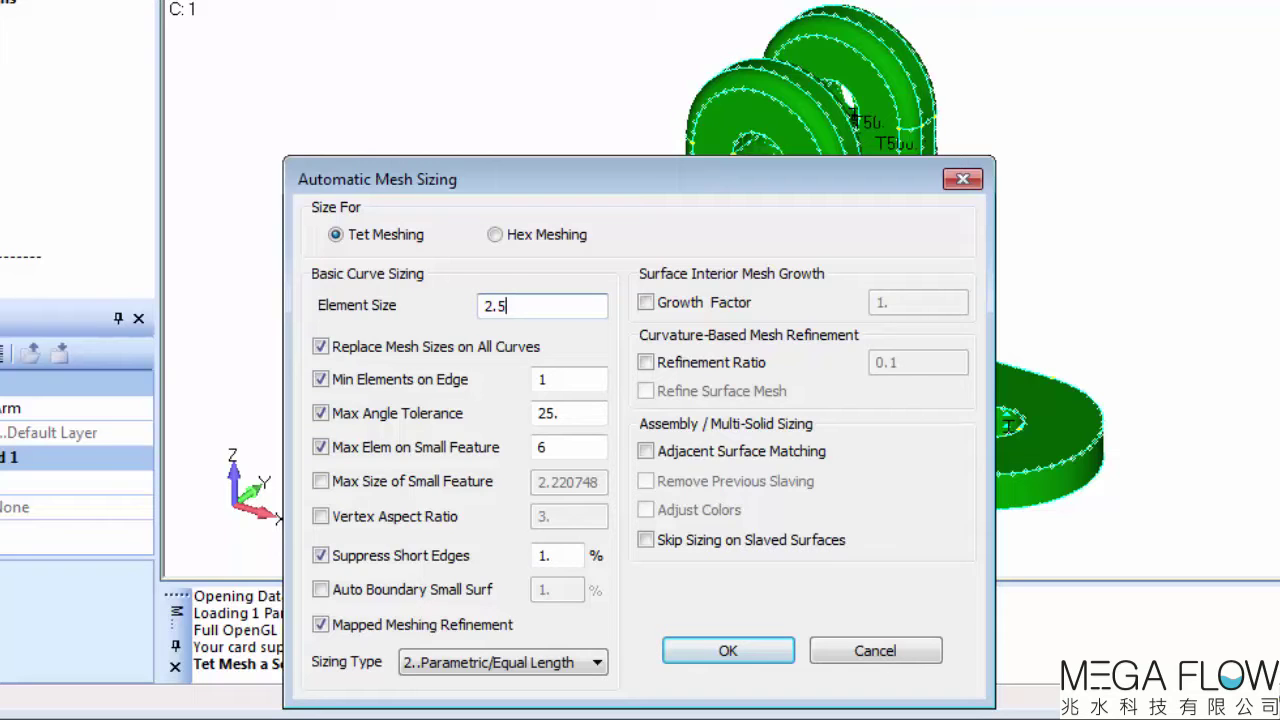
Set the max angle tolerance to 15, disable the small-feature element limit and short-edge suppression, and tet mesh the solid.
left_click_drag(546, 414, 531, 417)
type("1")
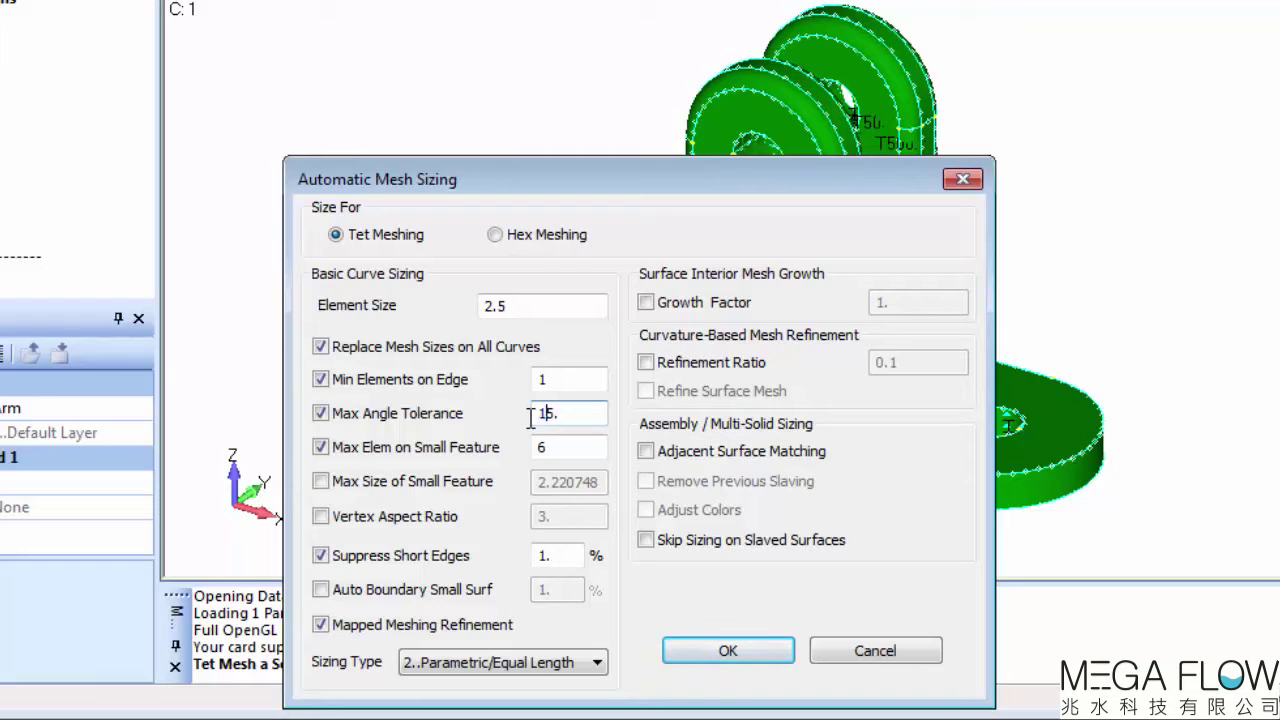
left_click(320, 448)
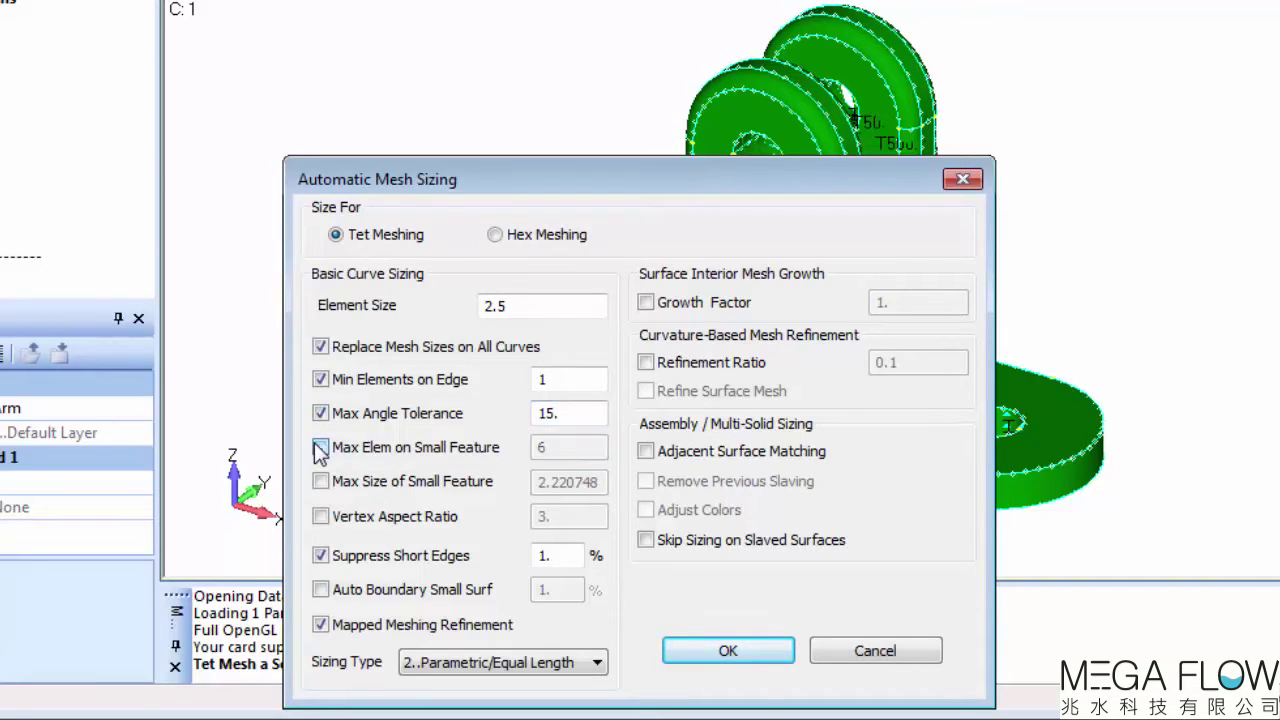
left_click(321, 556)
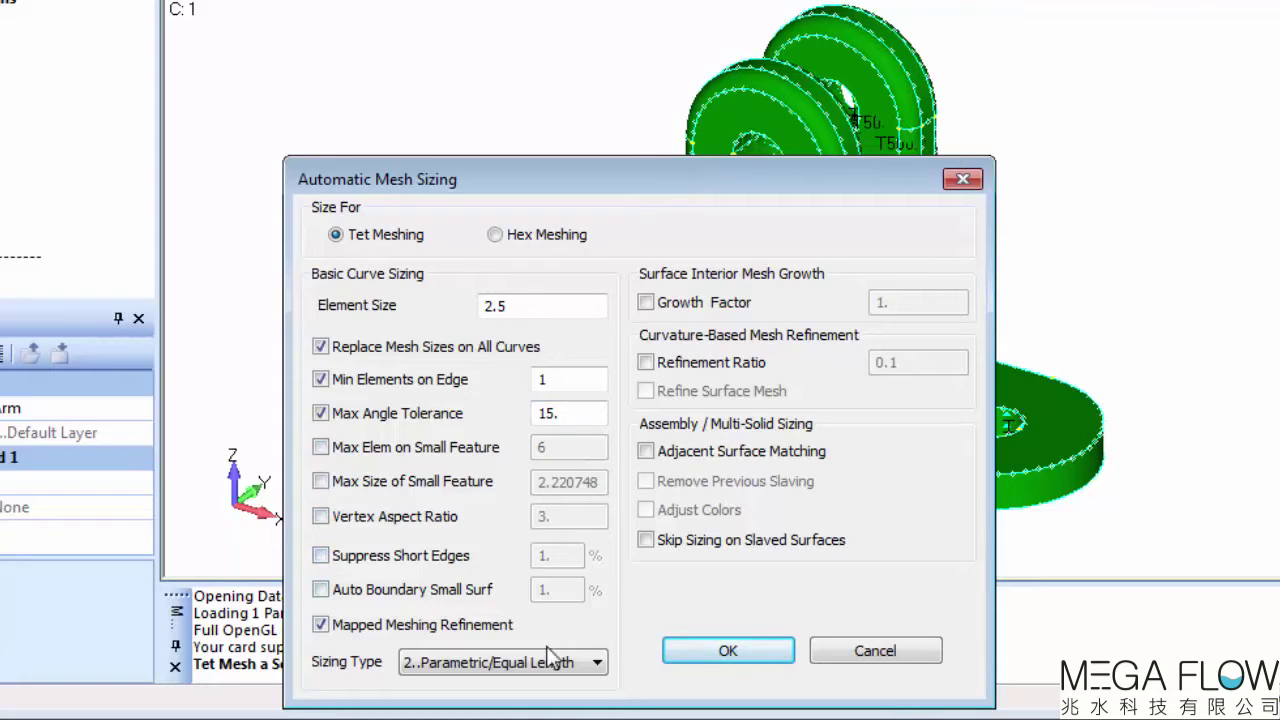
left_click(708, 659)
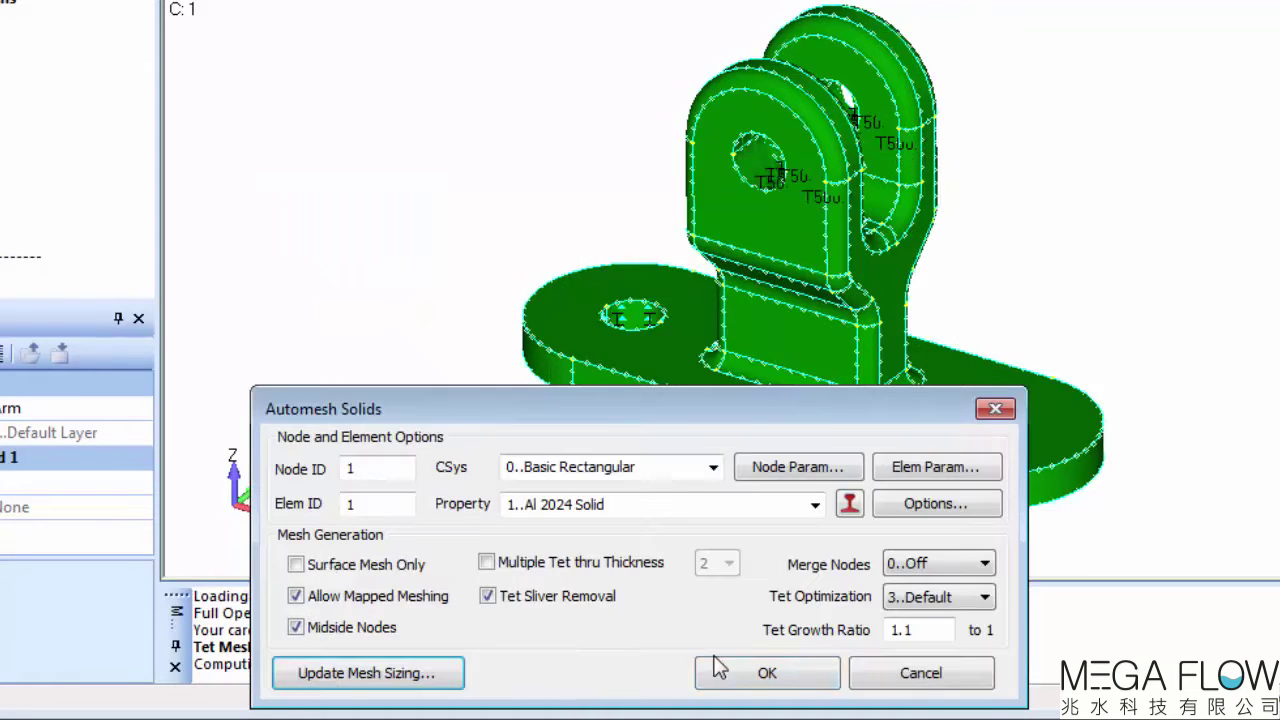
left_click(742, 672)
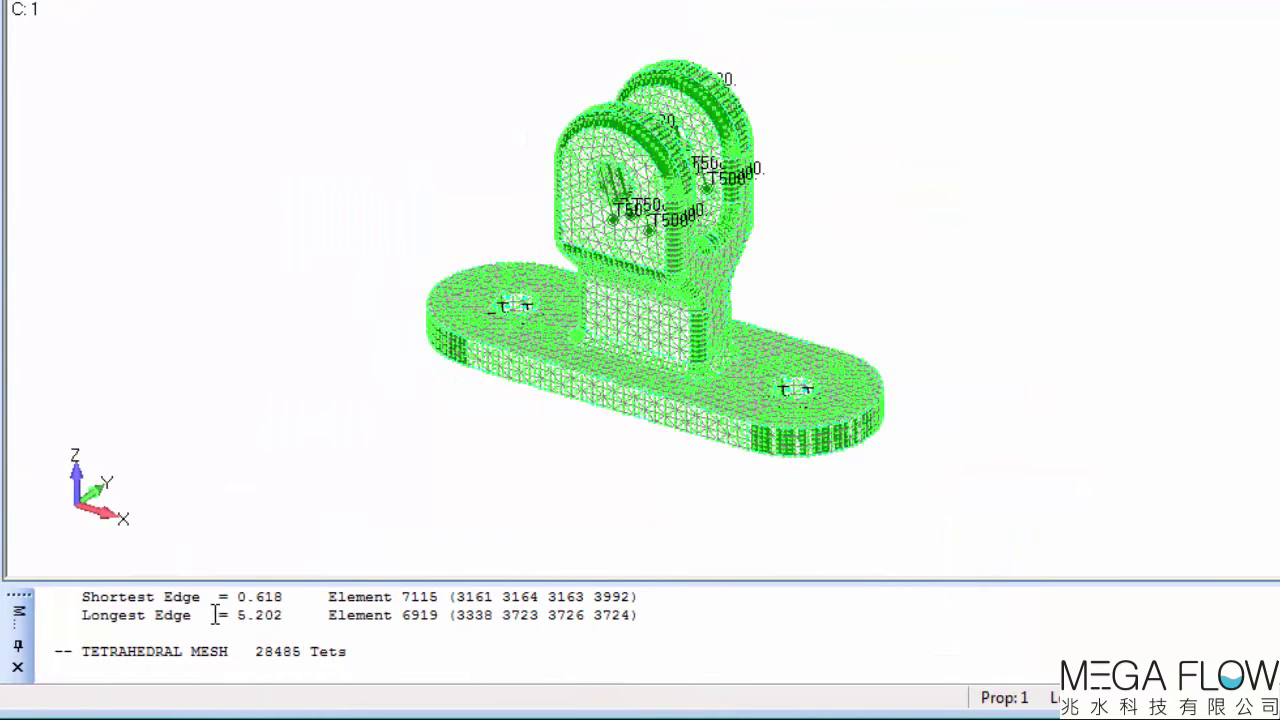
Examine the surface and tetrahedral mesh quality statistics in the enlarged message log.
left_click(18, 628)
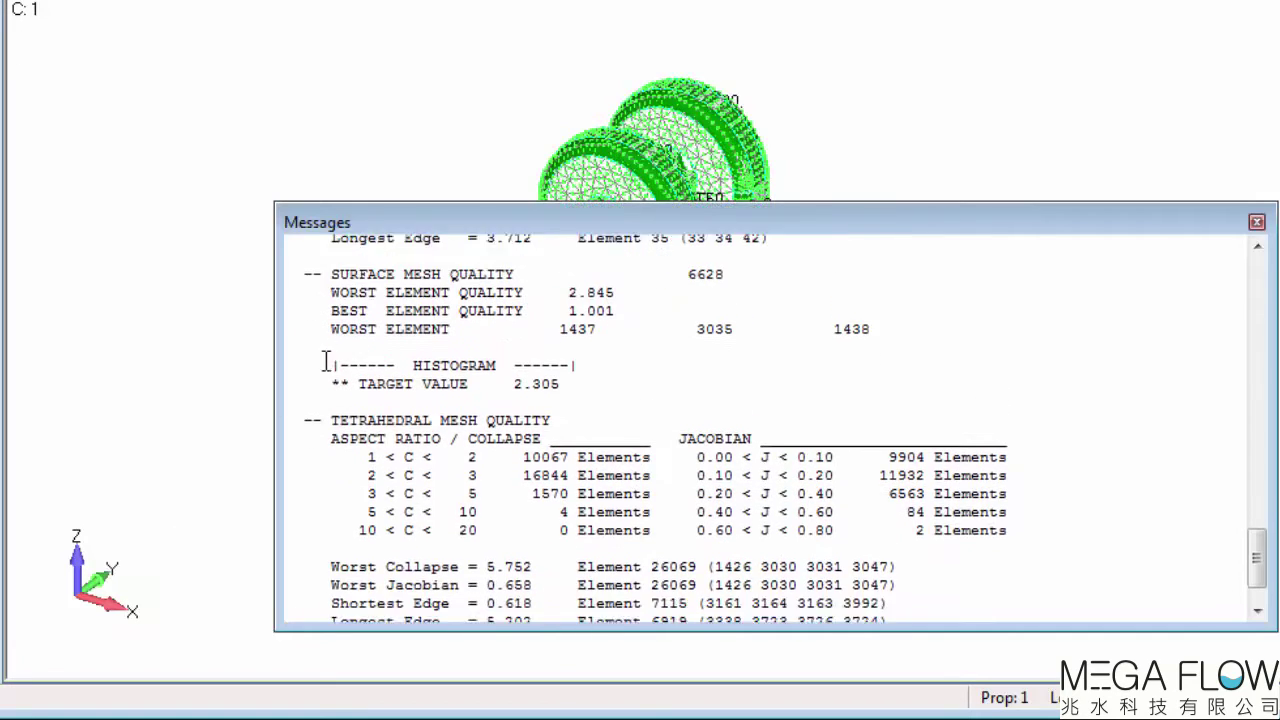
double_click(390, 222)
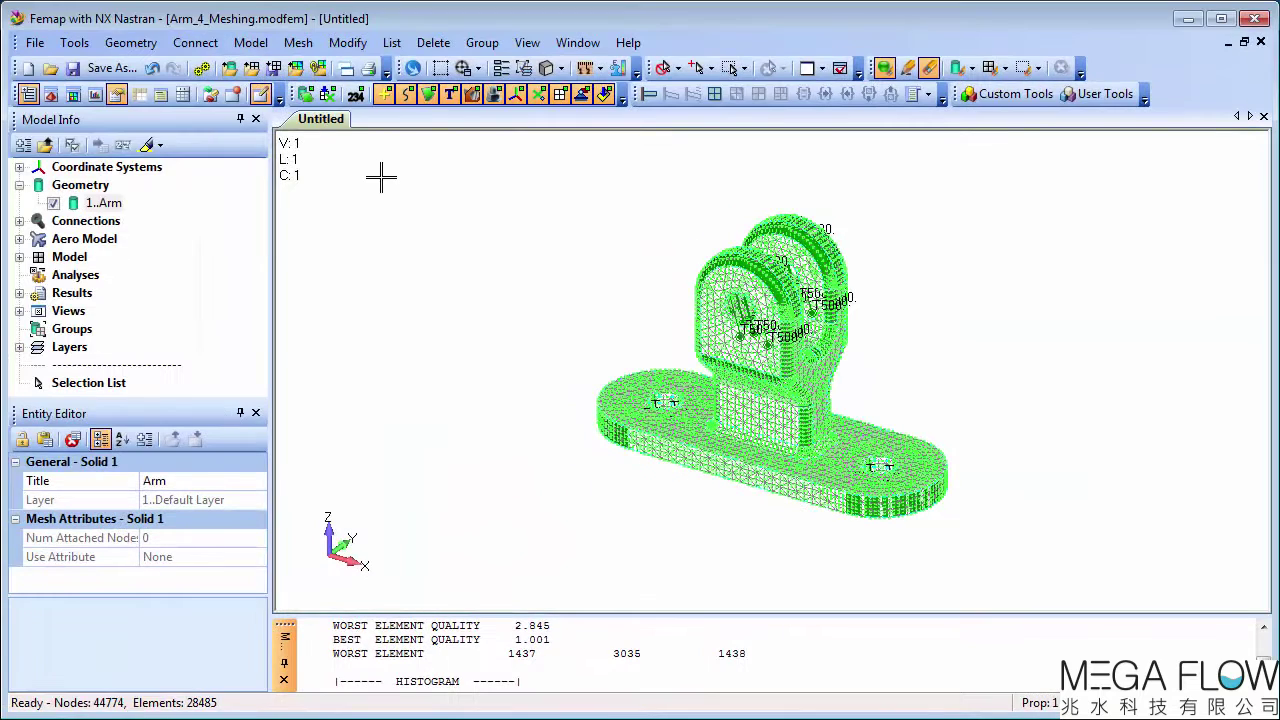
Hide the points, curves, surfaces and nodes so that the element mesh is shown without them.
left_click(270, 71)
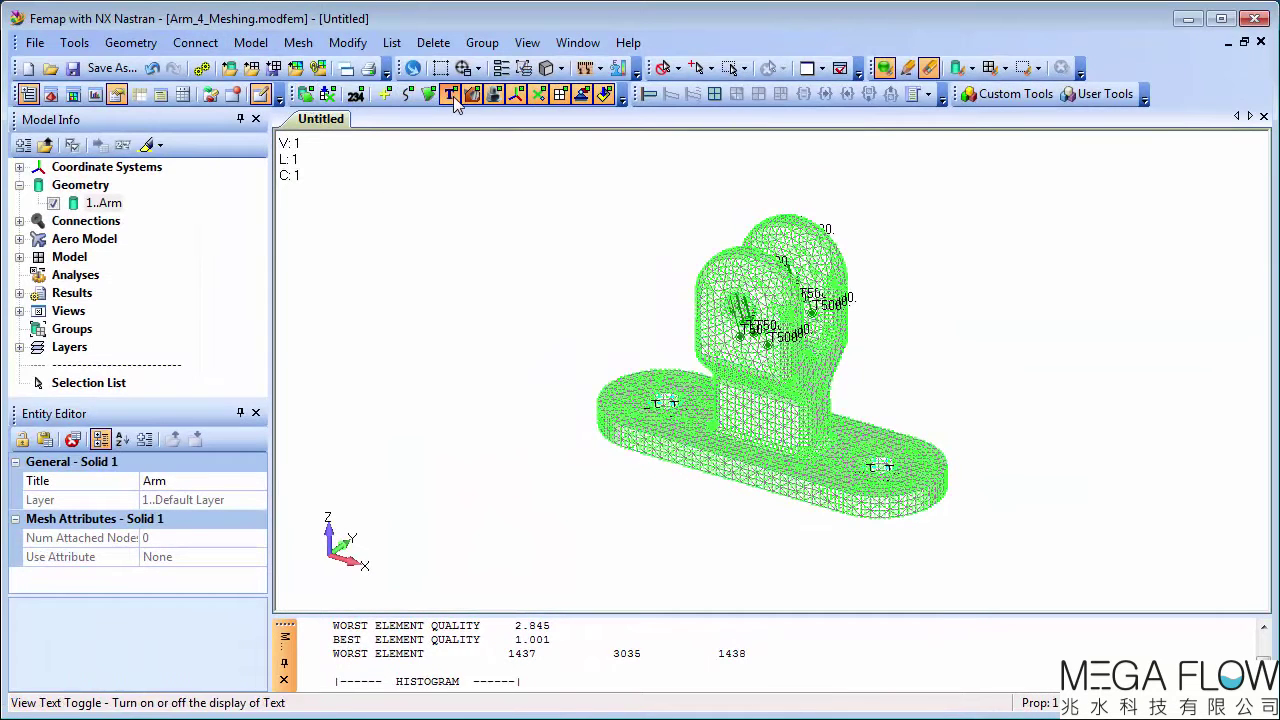
left_click(536, 96)
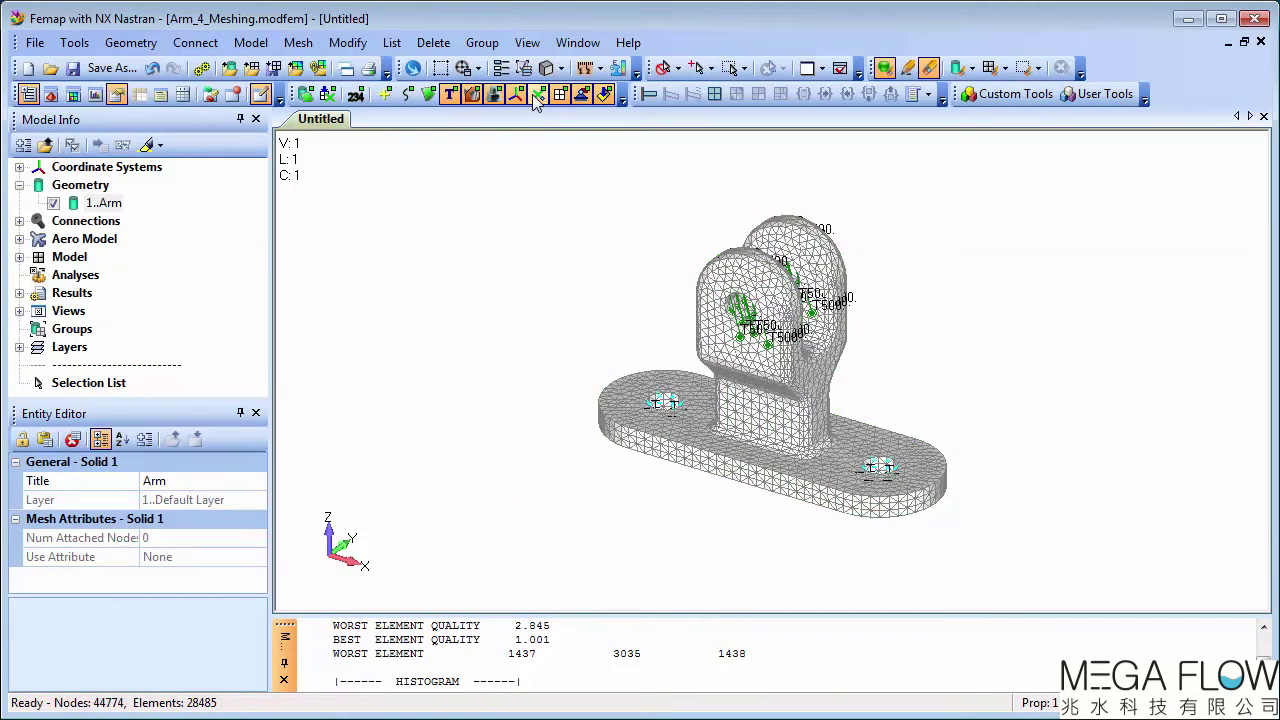
Plot the arm's surface mesh quality with the Jacobian check in the Meshing Toolbox and examine the maximum quality value.
left_click(52, 95)
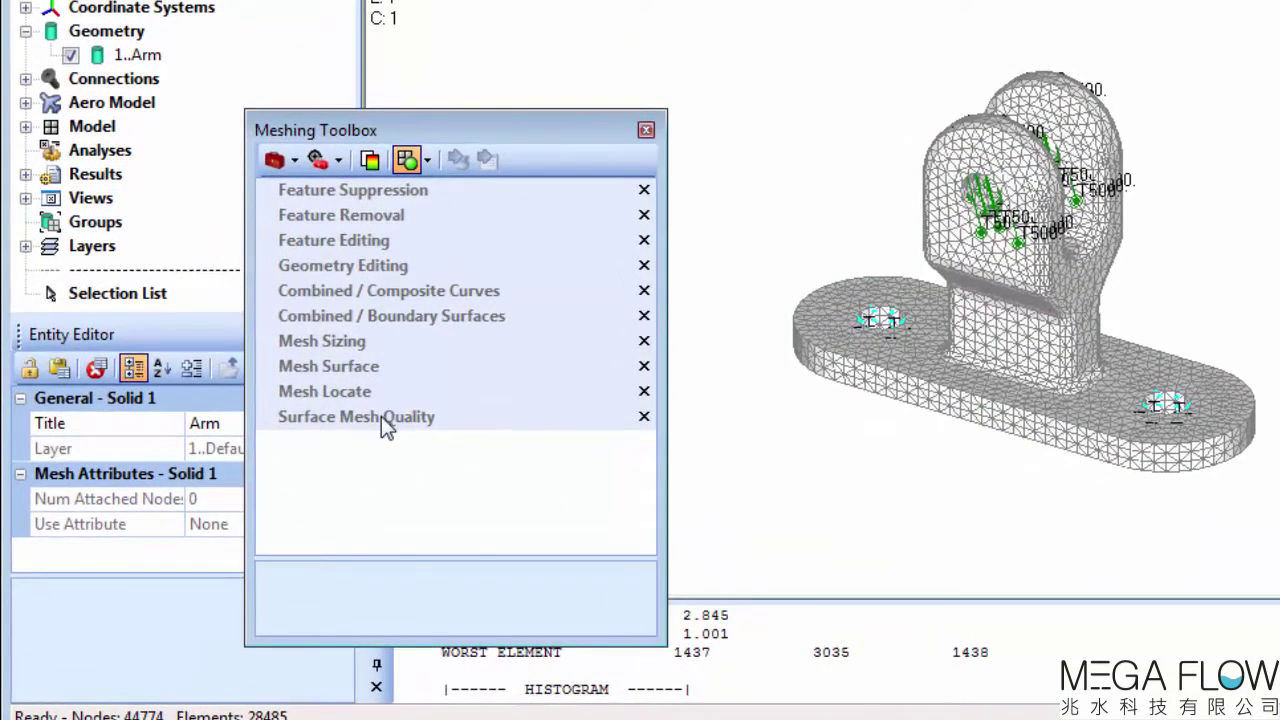
left_click(381, 416)
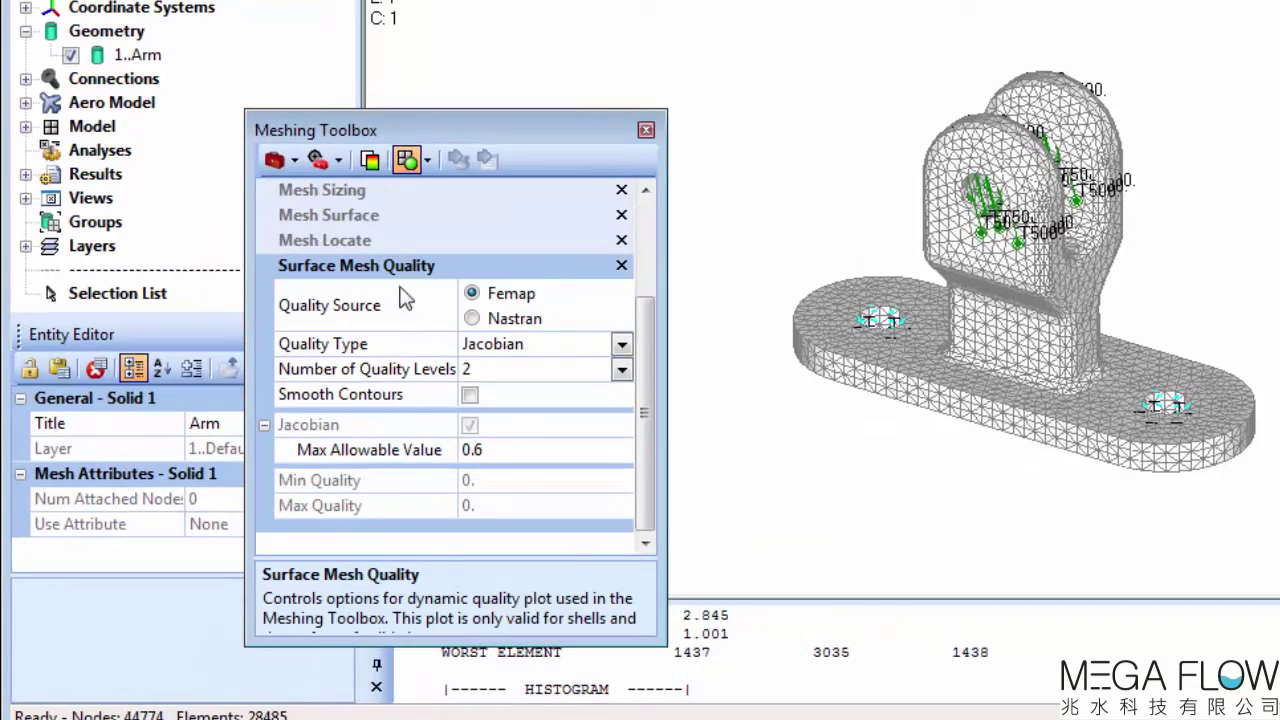
left_click(372, 160)
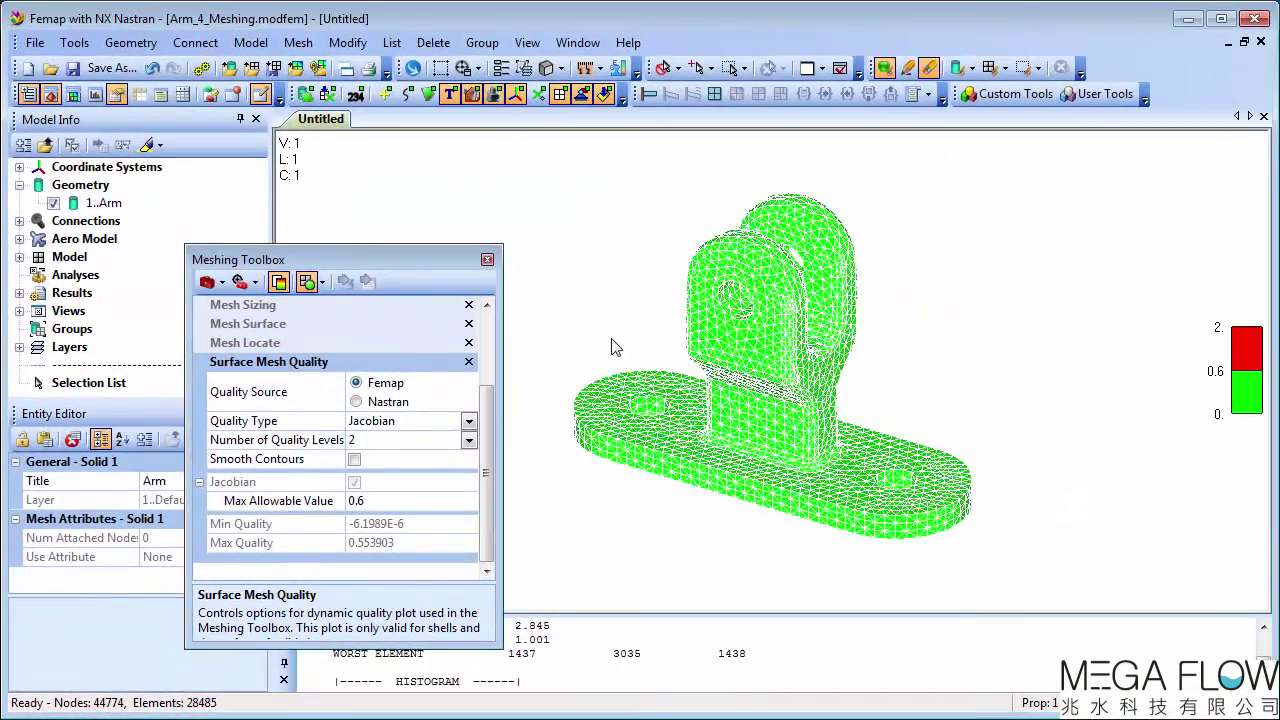
middle_click_drag(615, 347, 612, 243)
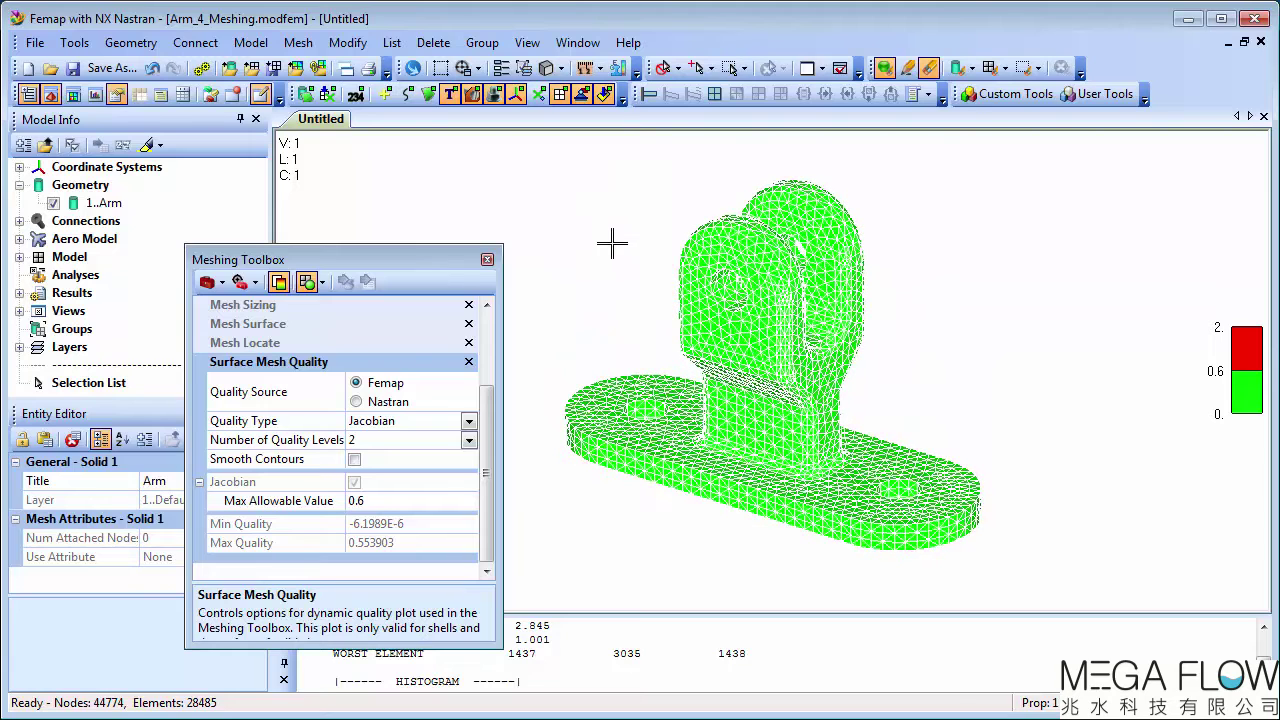
left_click(422, 543)
double_click(422, 543)
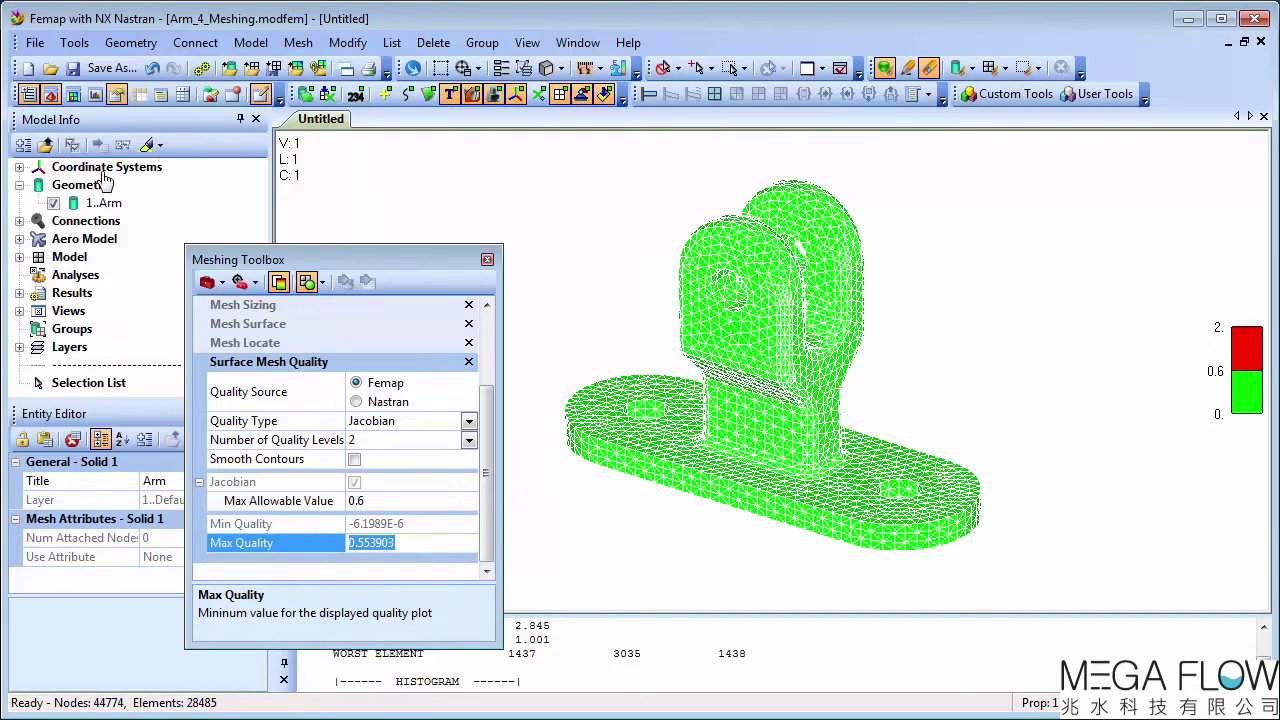
left_click(52, 94)
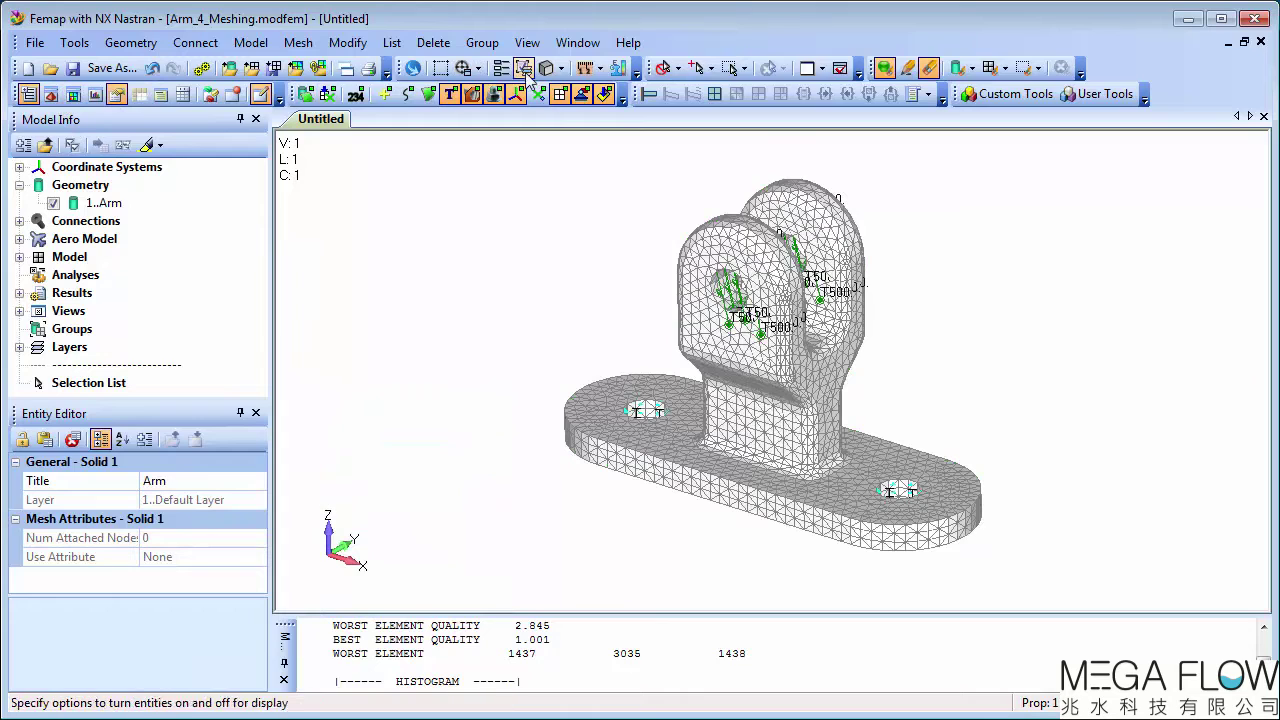
Color the displayed elements with their property colors.
left_click(561, 70)
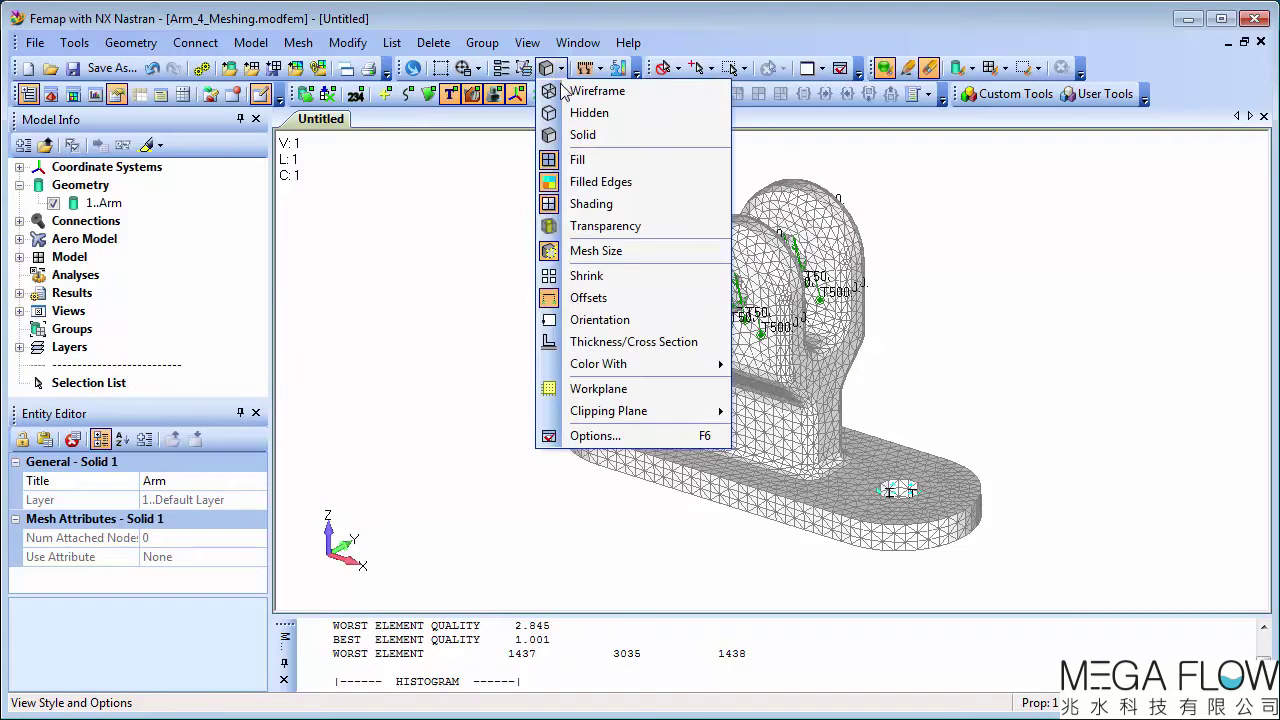
mouse_move(634, 363)
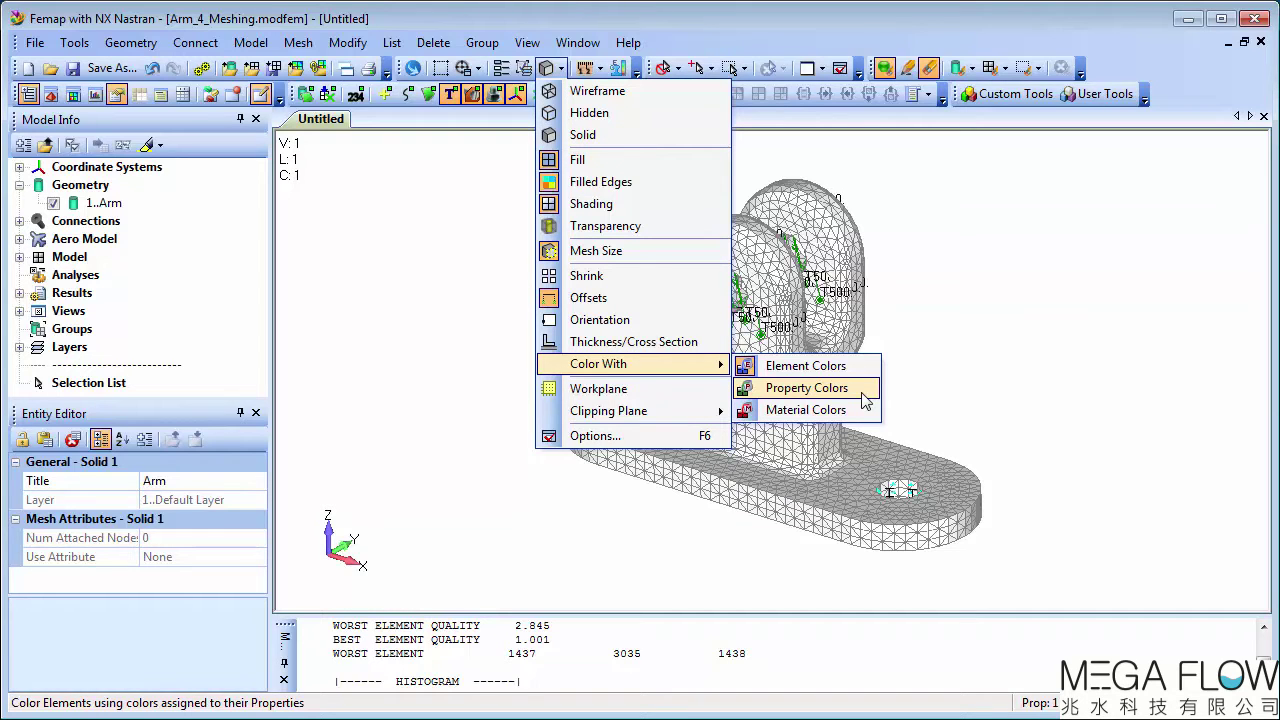
left_click(866, 399)
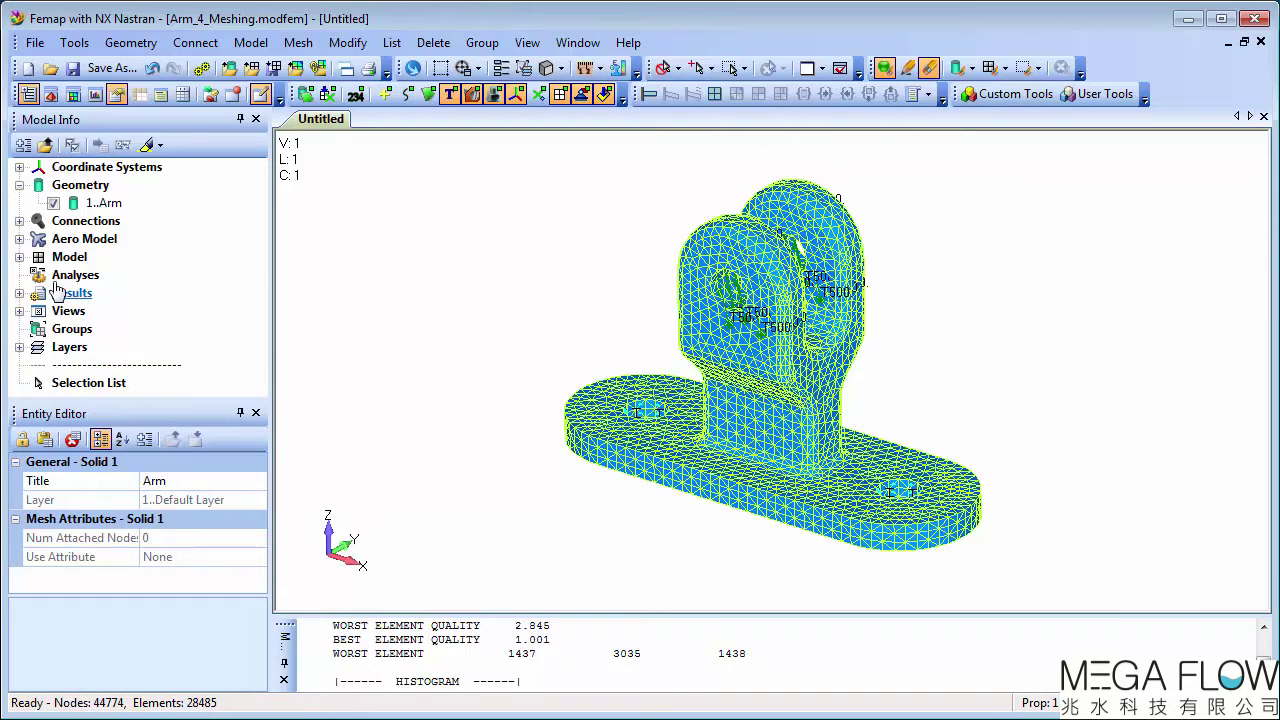
Change the color of the Al 2024 Solid property to green, color 10.
left_click(19, 257)
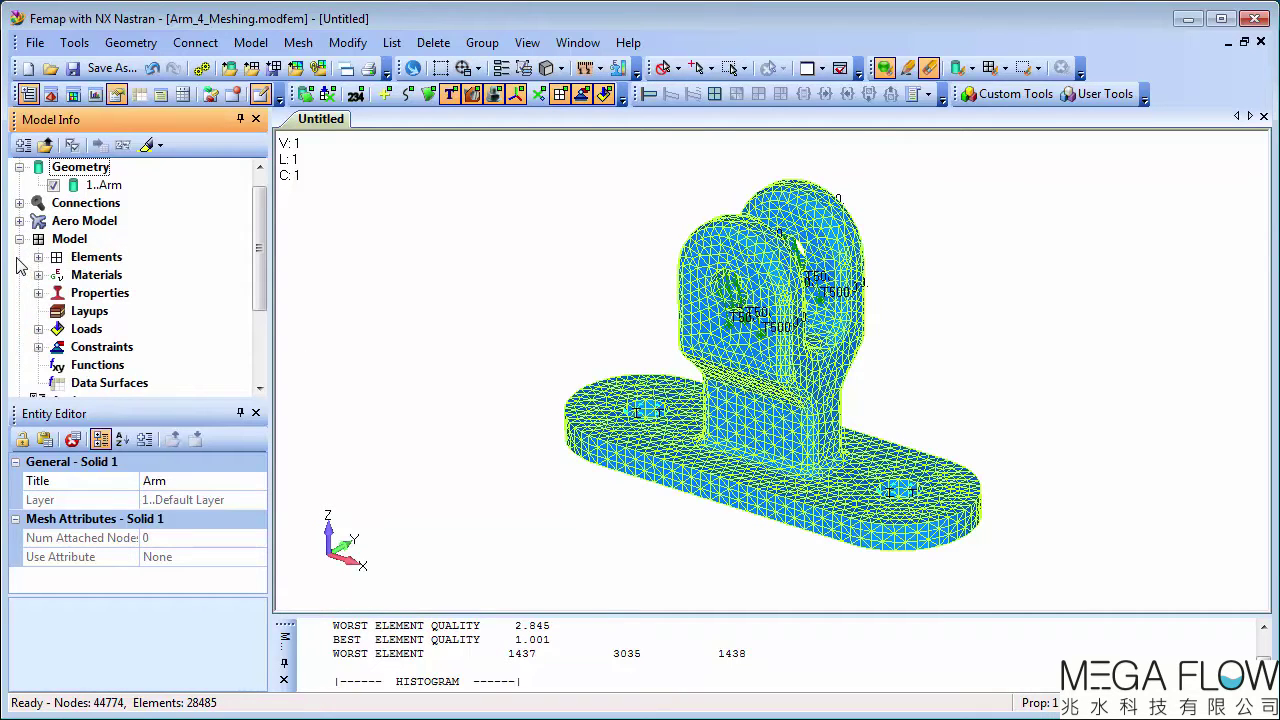
left_click(39, 293)
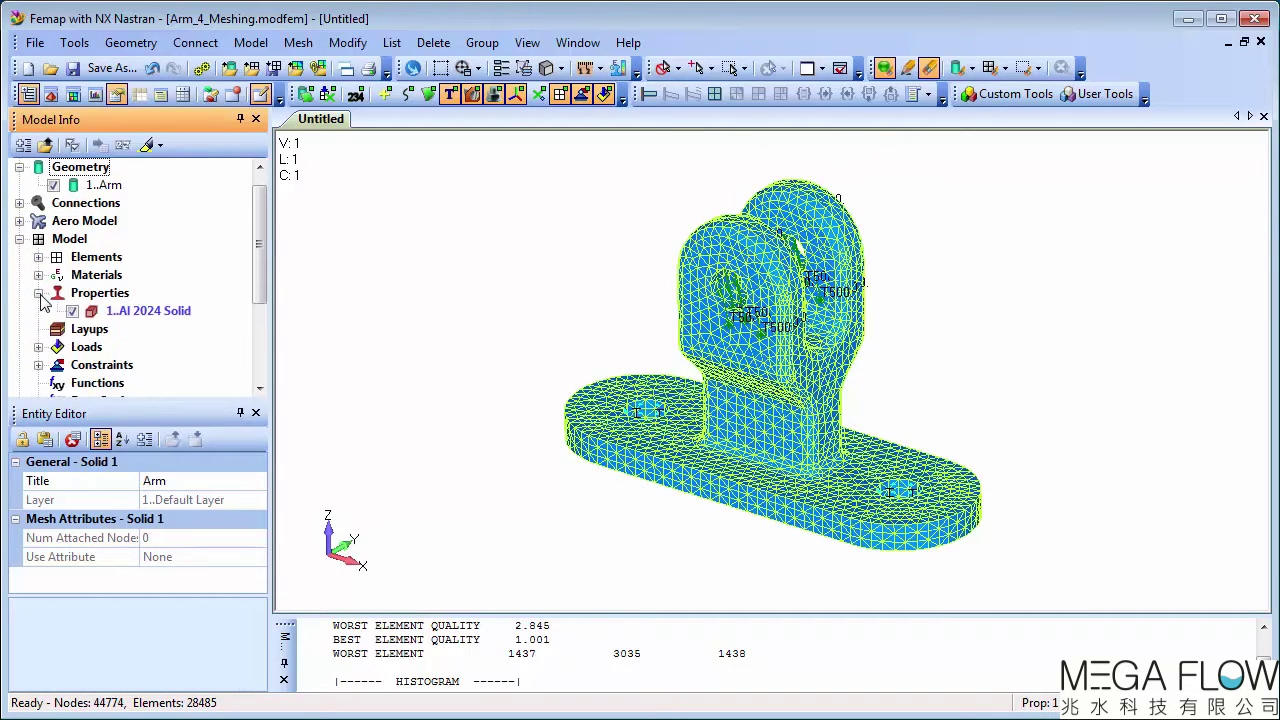
right_click(138, 311)
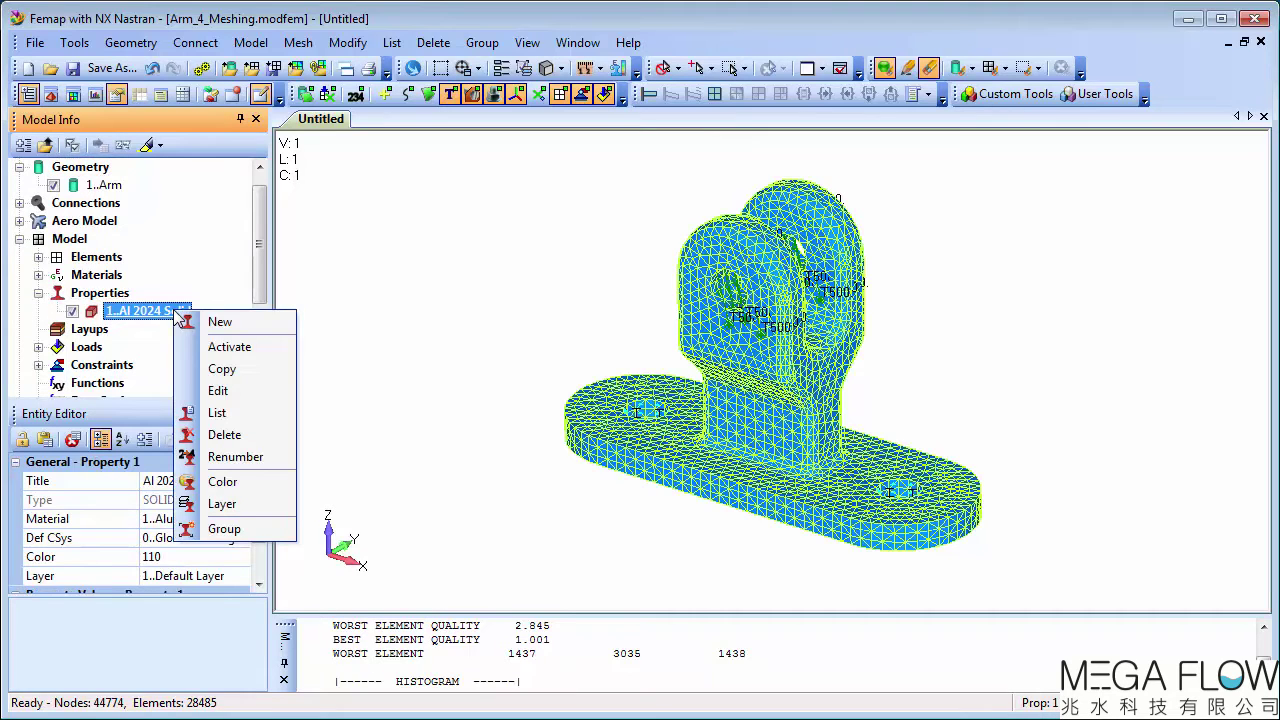
left_click(259, 492)
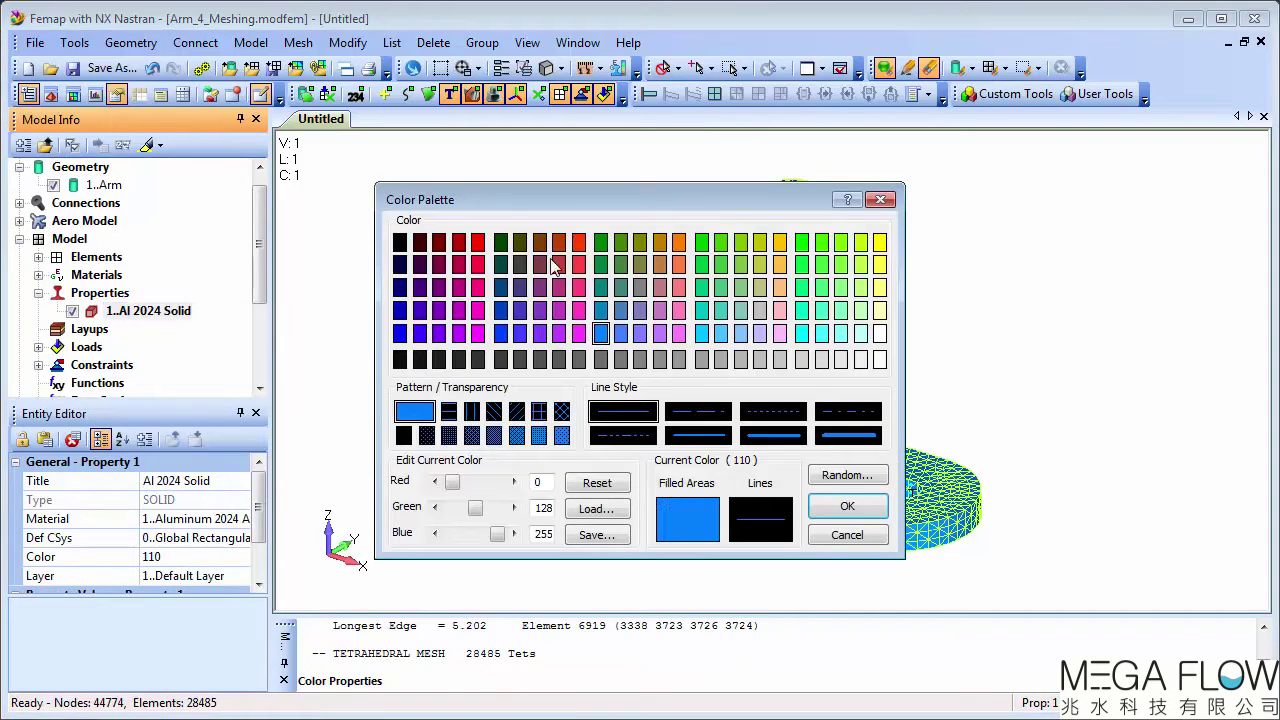
left_click(603, 244)
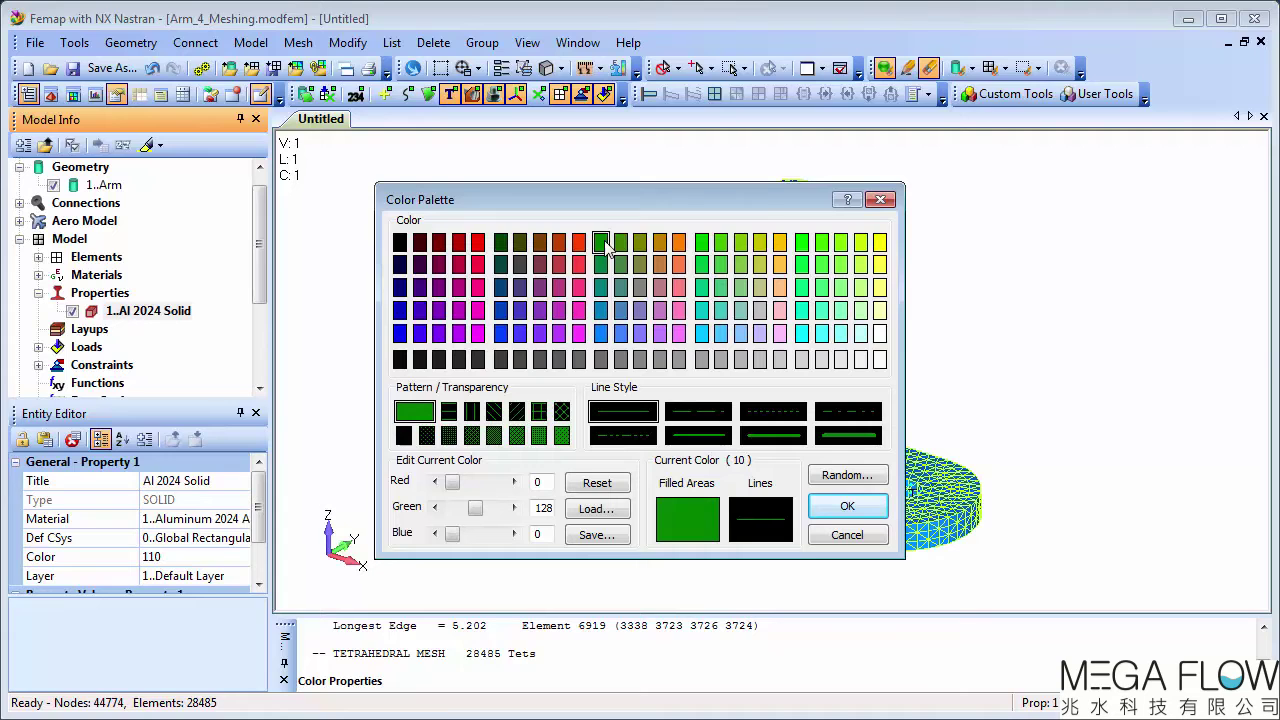
left_click(847, 508)
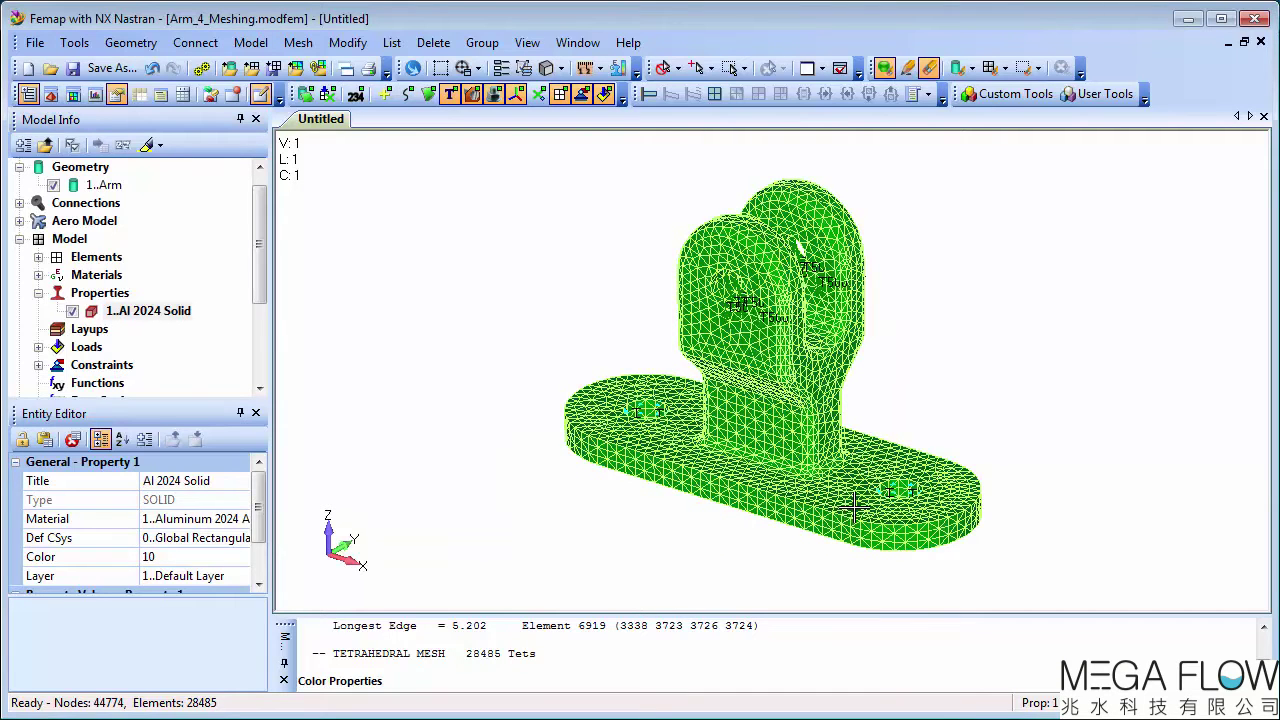
Create a static NX Nastran analysis set titled "Bearing Load Static Test" that uses the integrated solver.
left_click_drag(261, 254, 263, 304)
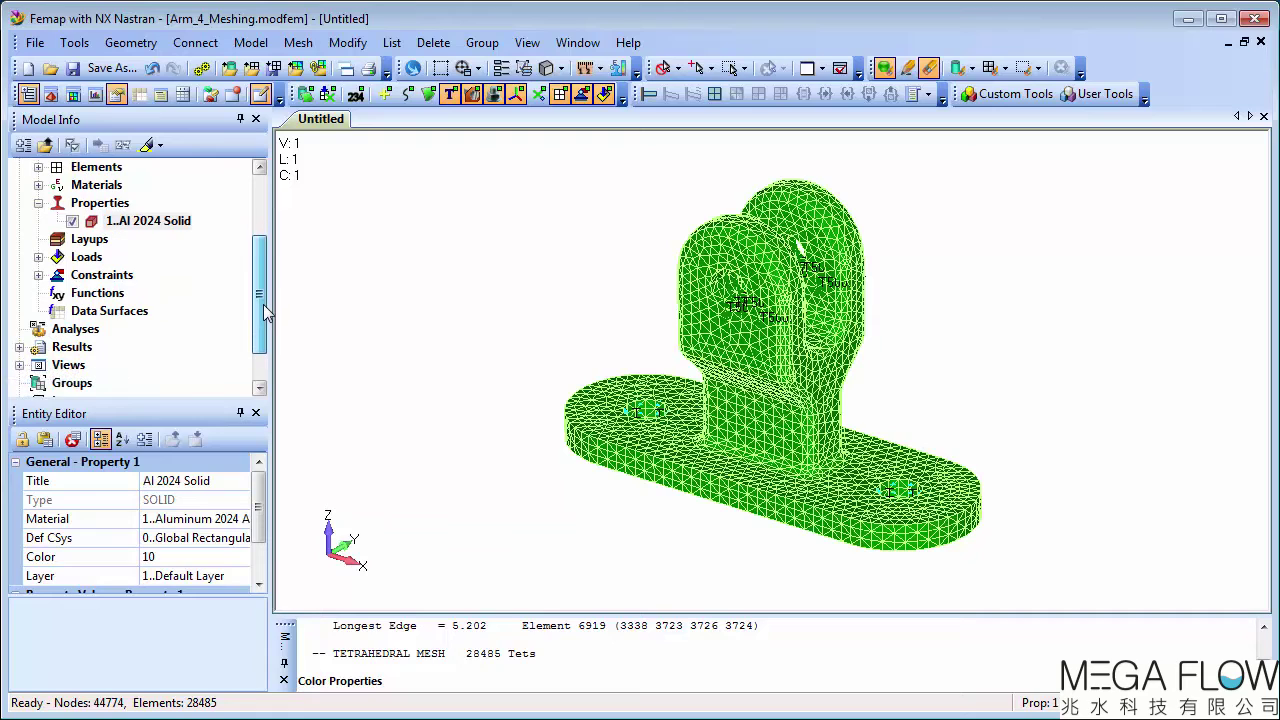
right_click(92, 334)
left_click(205, 346)
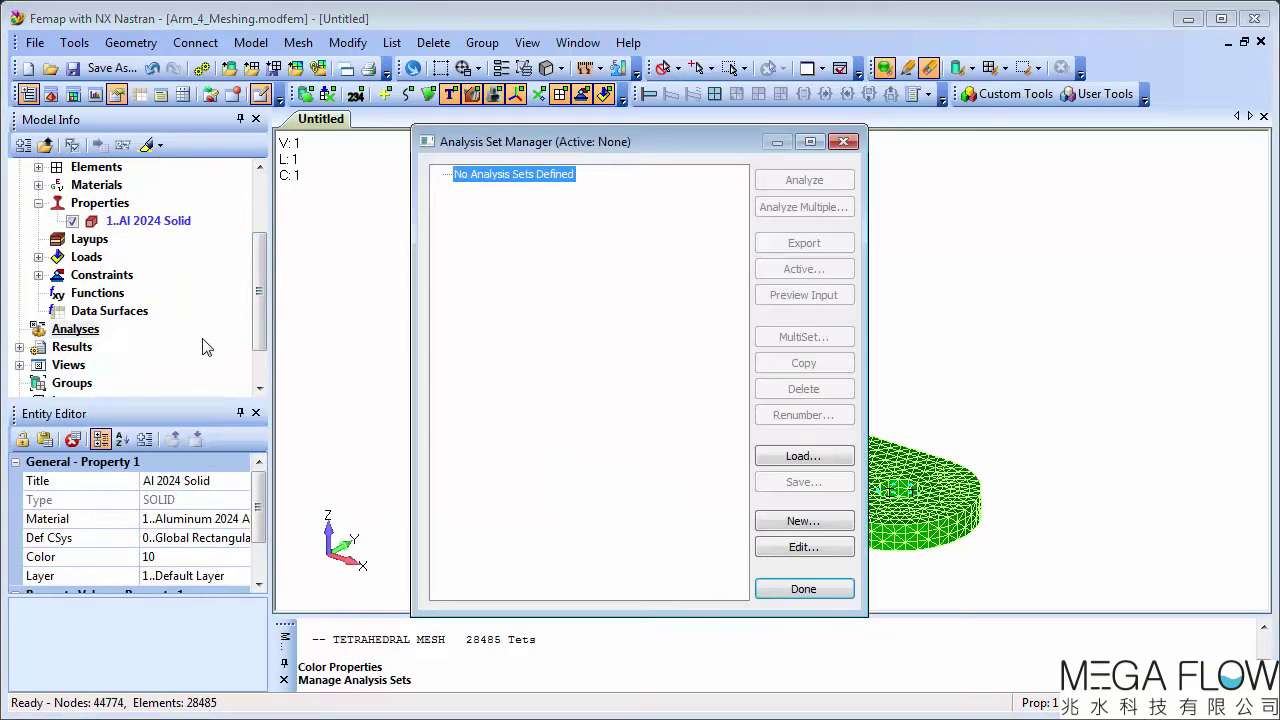
left_click(803, 525)
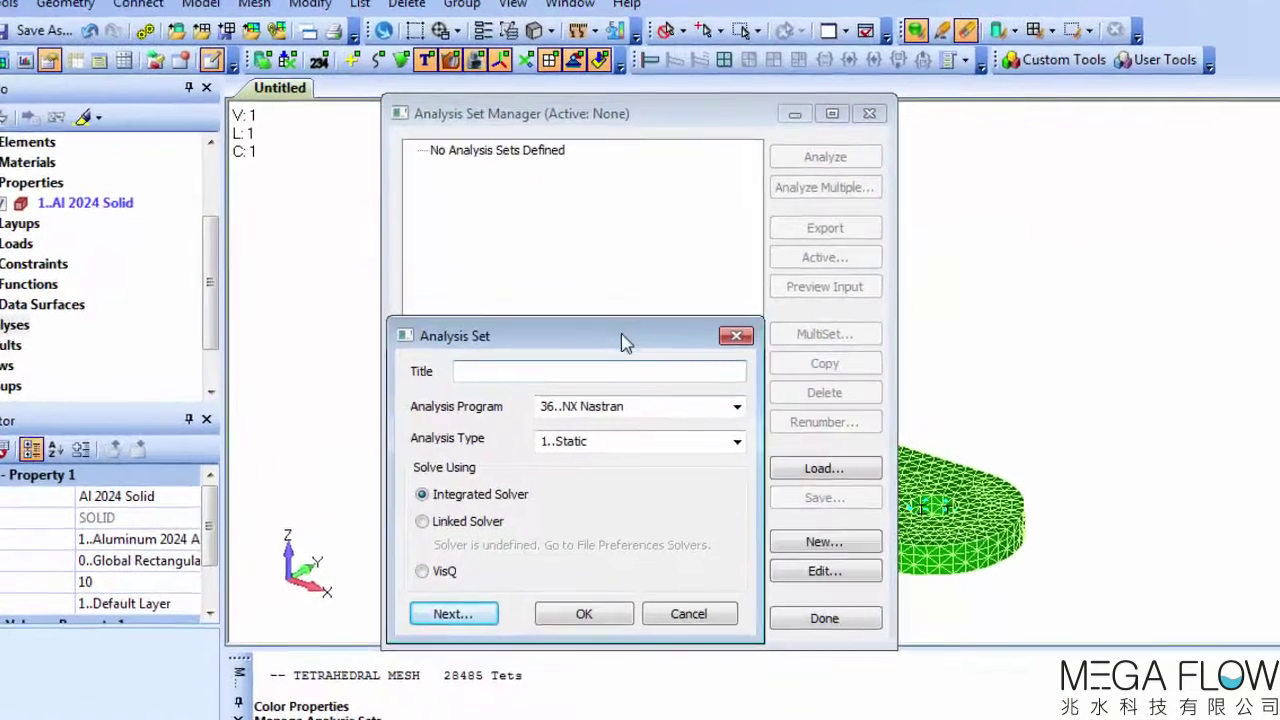
left_click(619, 371)
type("B")
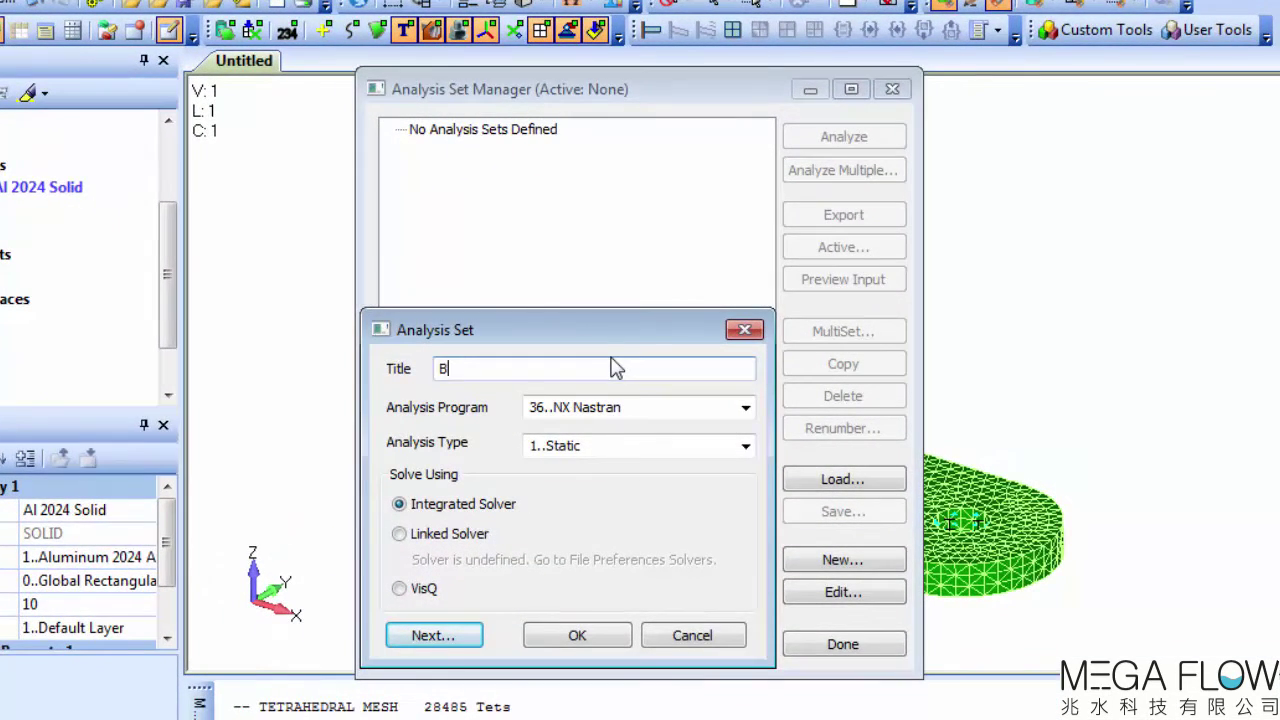
type("earing Load Static Te")
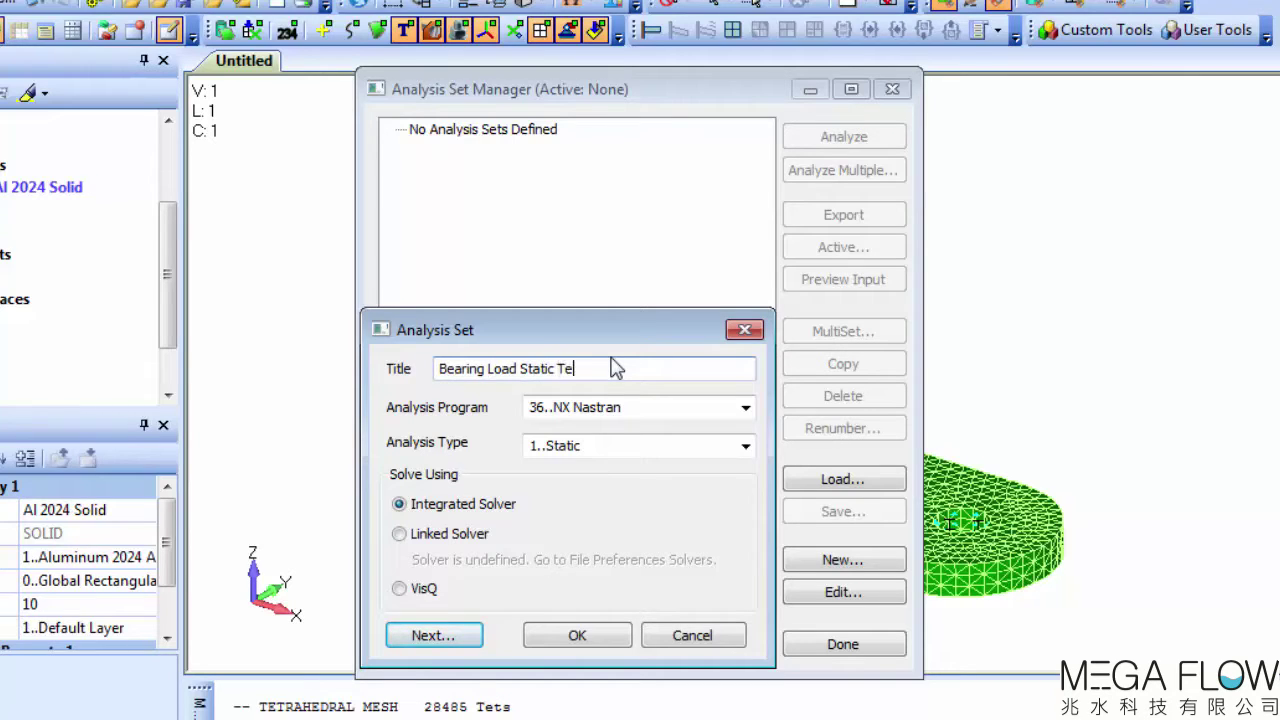
type("st")
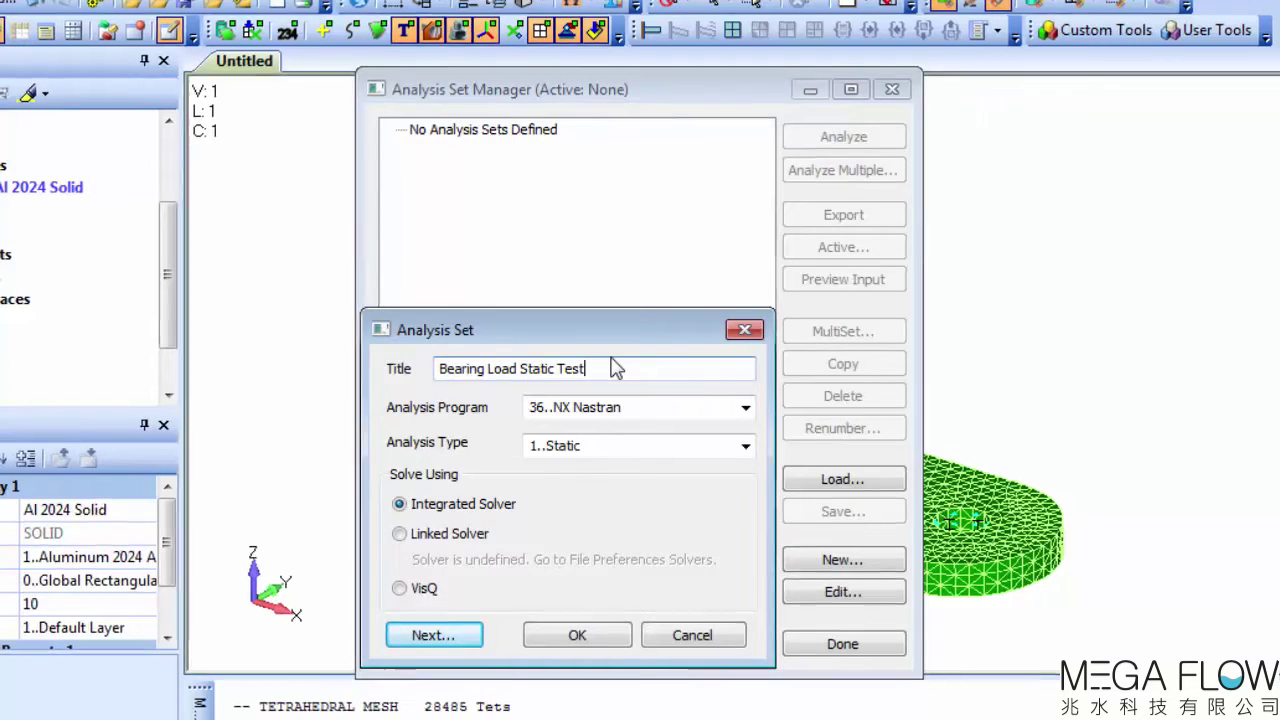
left_click(578, 636)
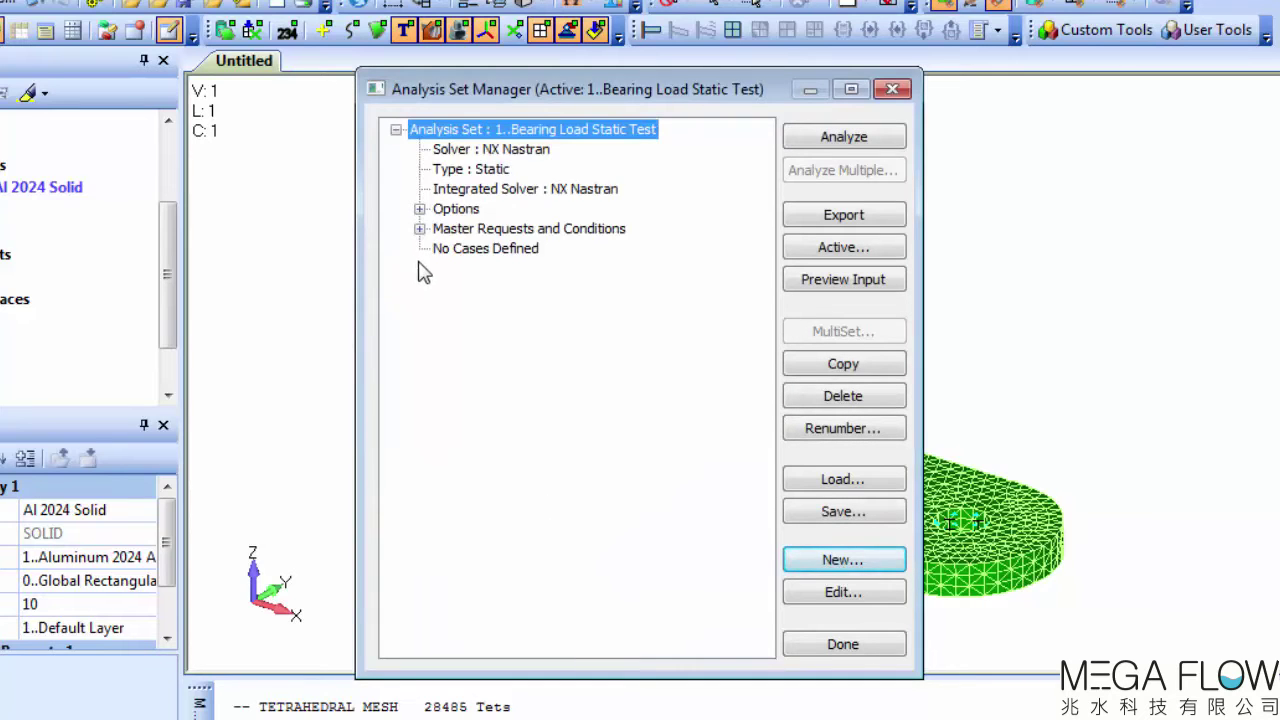
Check the analysis set's master boundary conditions and run the static analysis, closing the analysis monitor when the job is done.
left_click(420, 229)
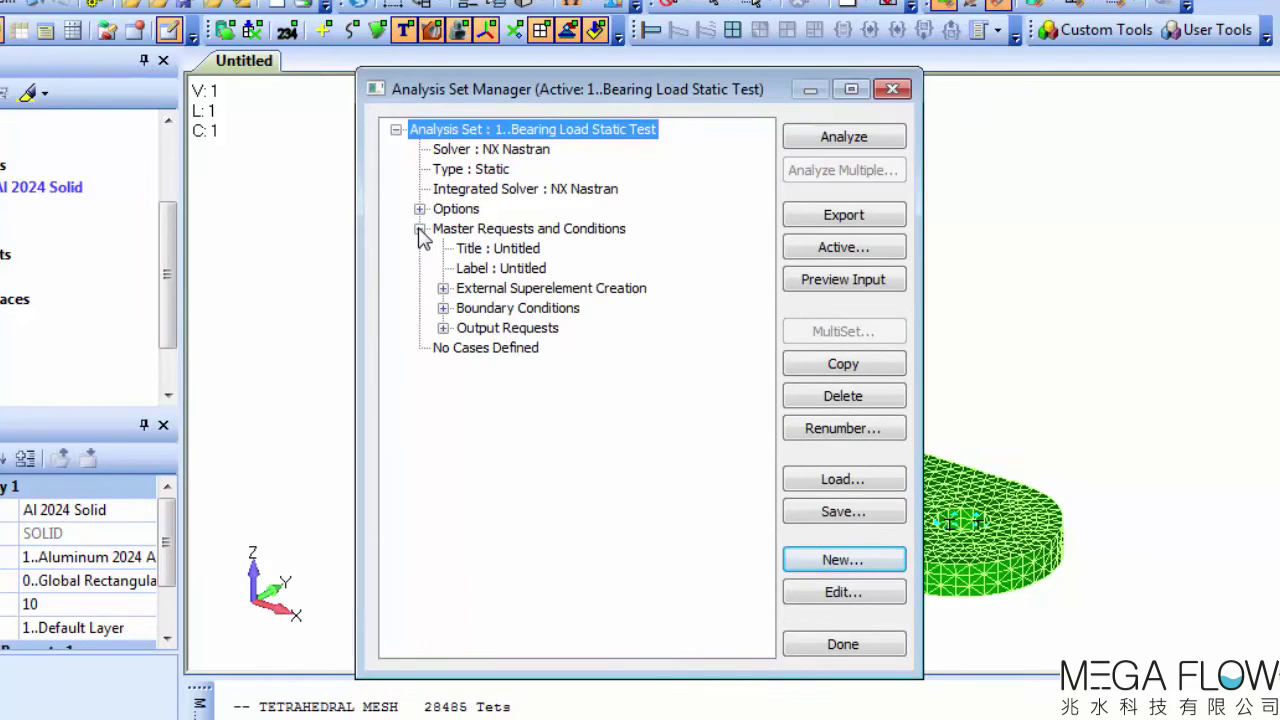
left_click(443, 308)
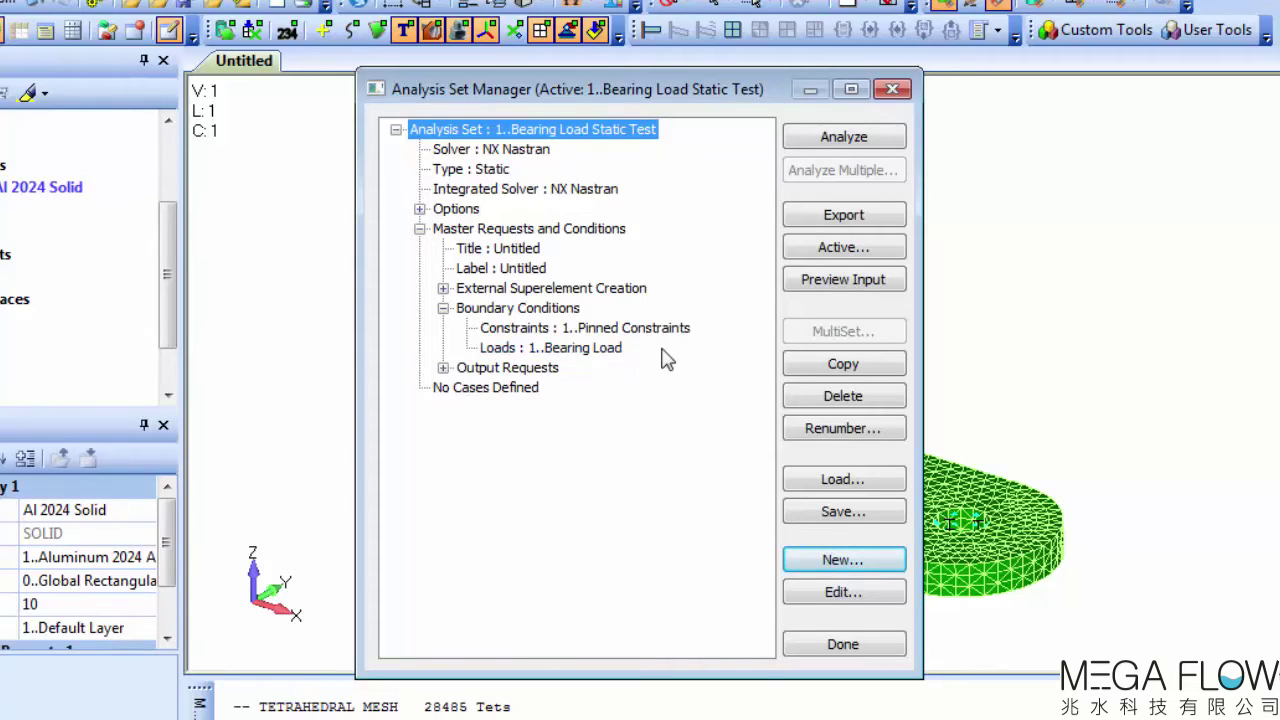
left_click(858, 142)
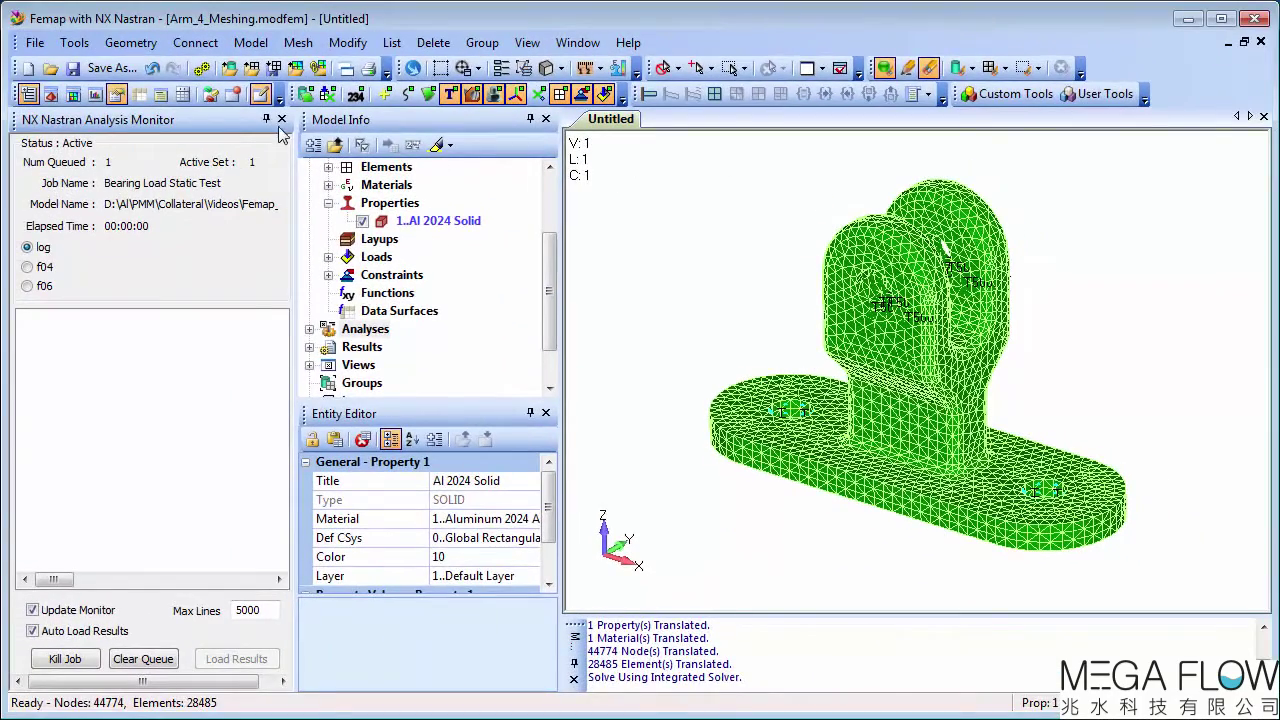
double_click(226, 122)
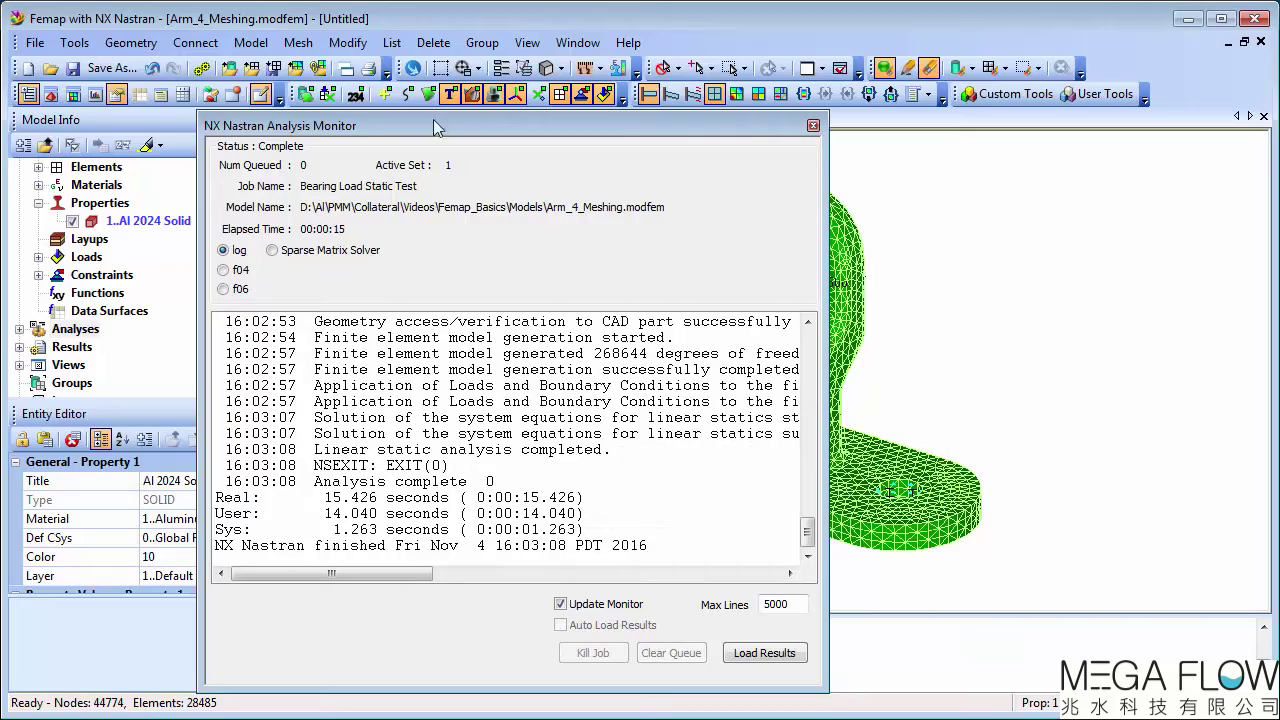
left_click(814, 127)
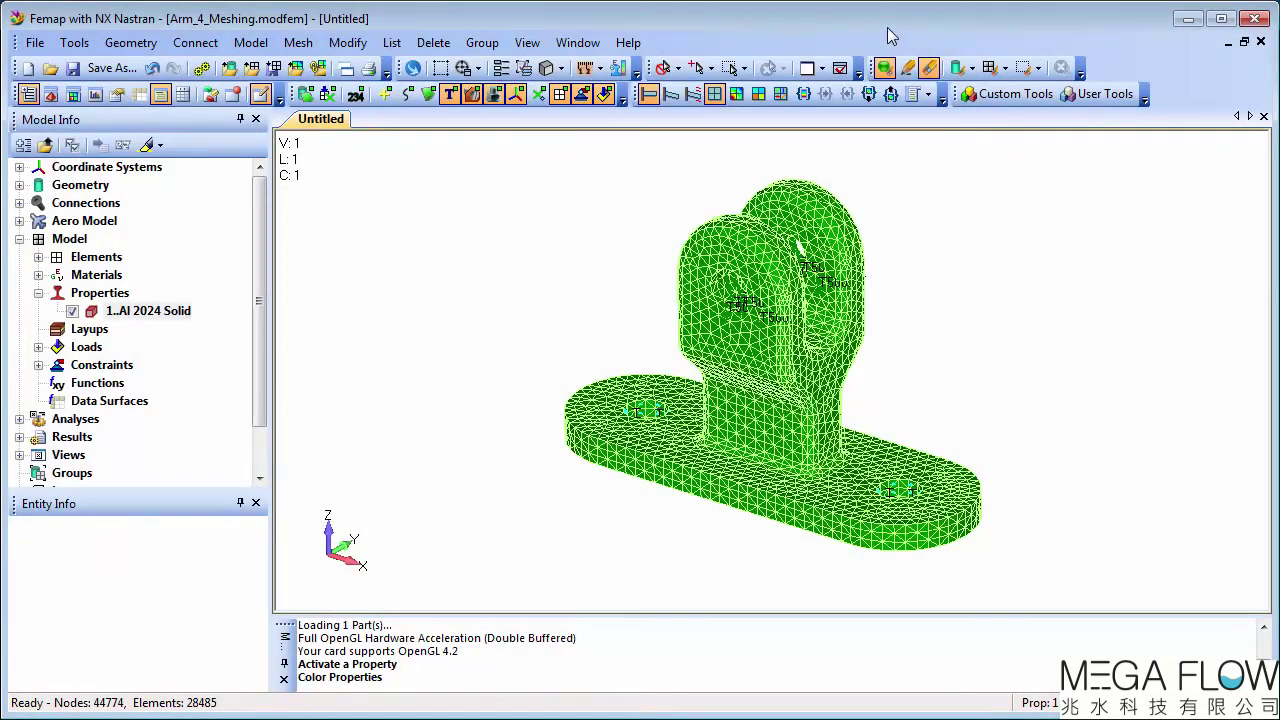
left_click(628, 42)
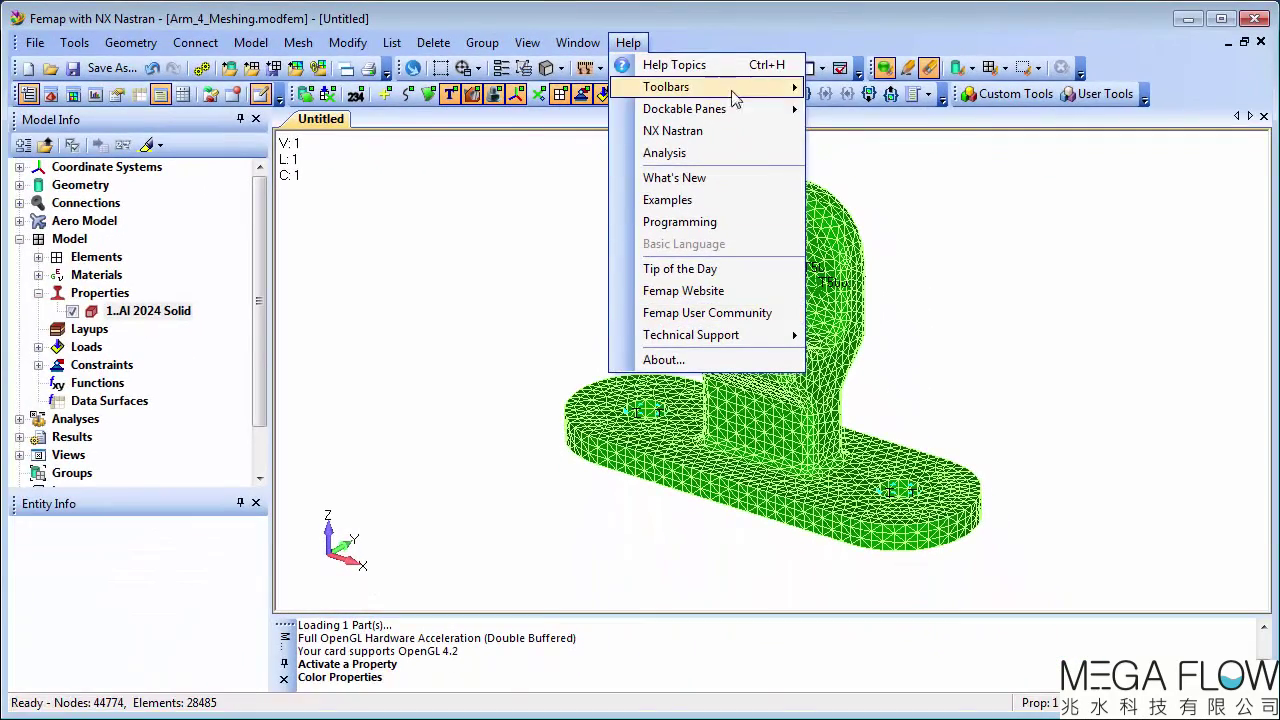
left_click(628, 43)
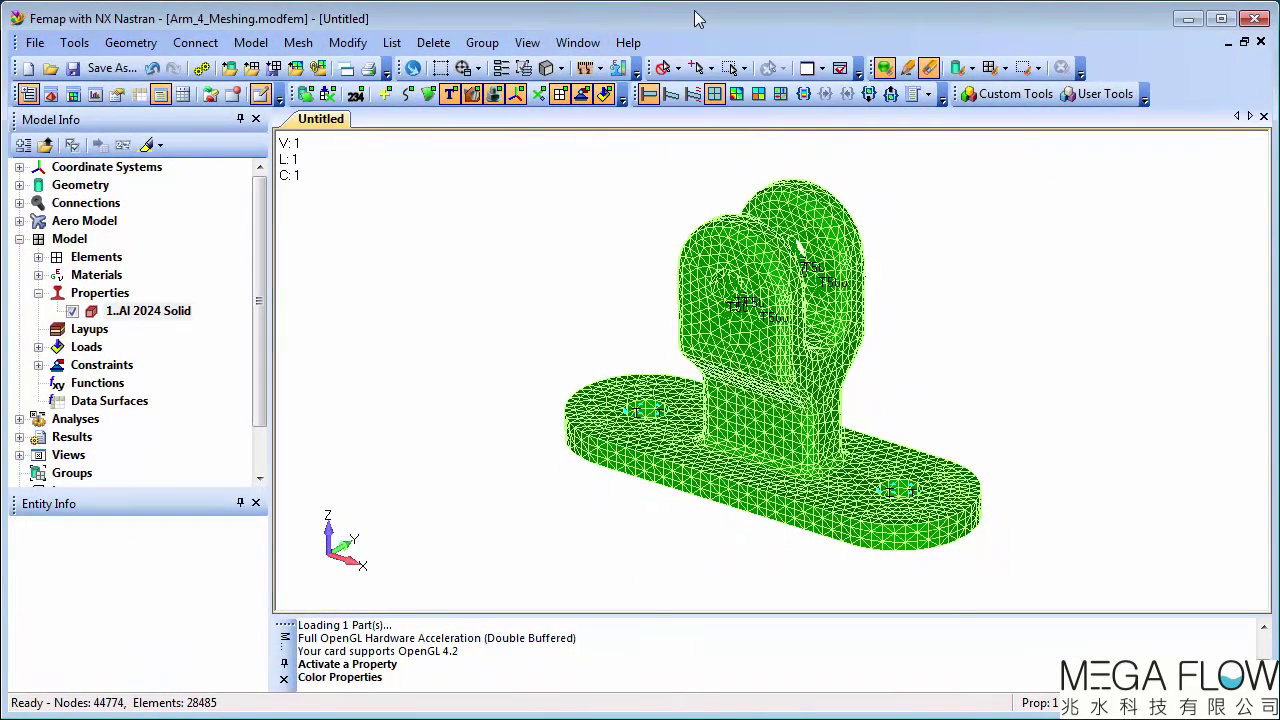